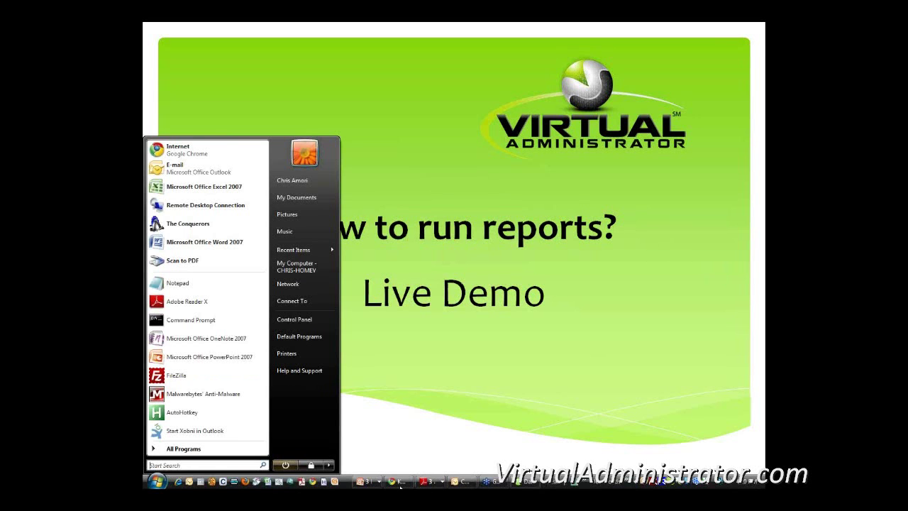
Bring the Kaseya browser window to the front from the taskbar
click(398, 482)
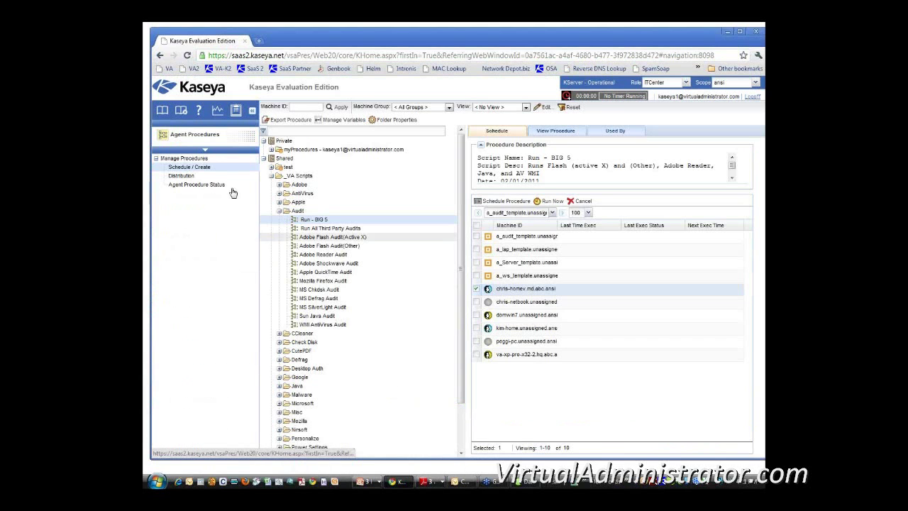
Go to Info Center > Reports and expand Shared > VA - Shared > Audit
click(190, 136)
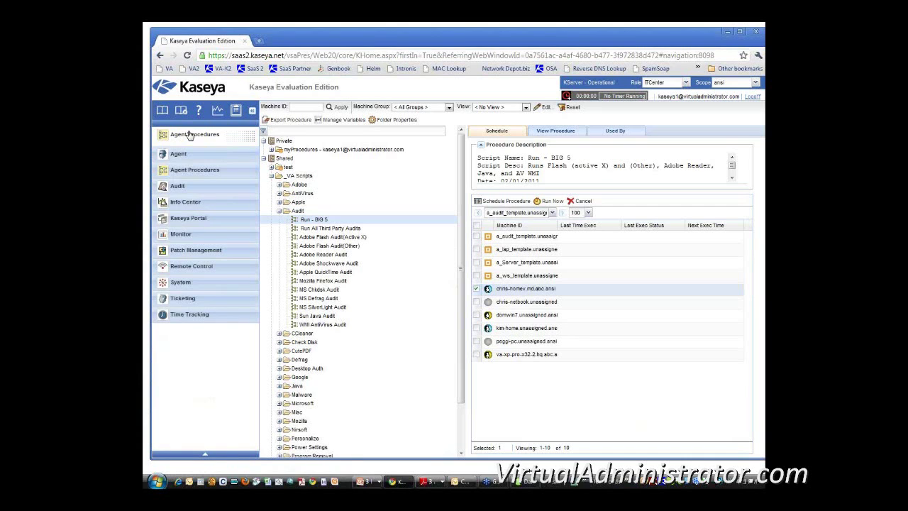
click(186, 204)
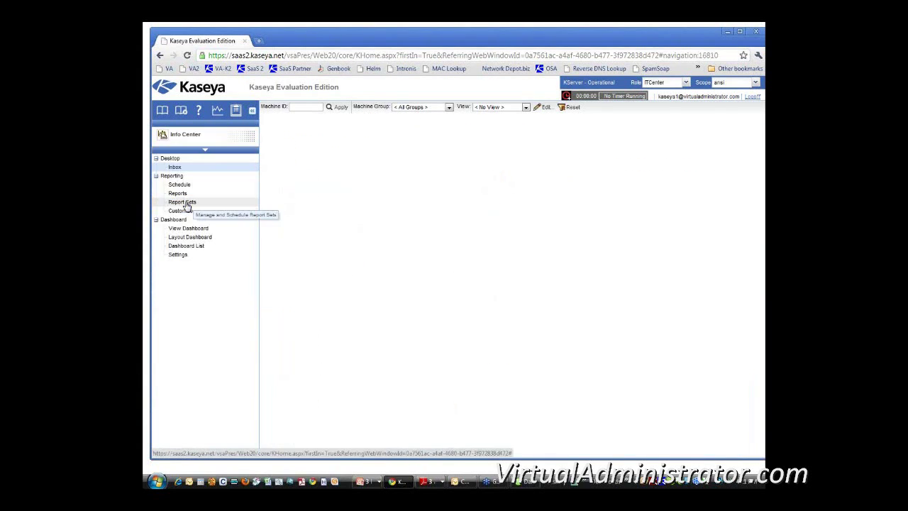
click(179, 198)
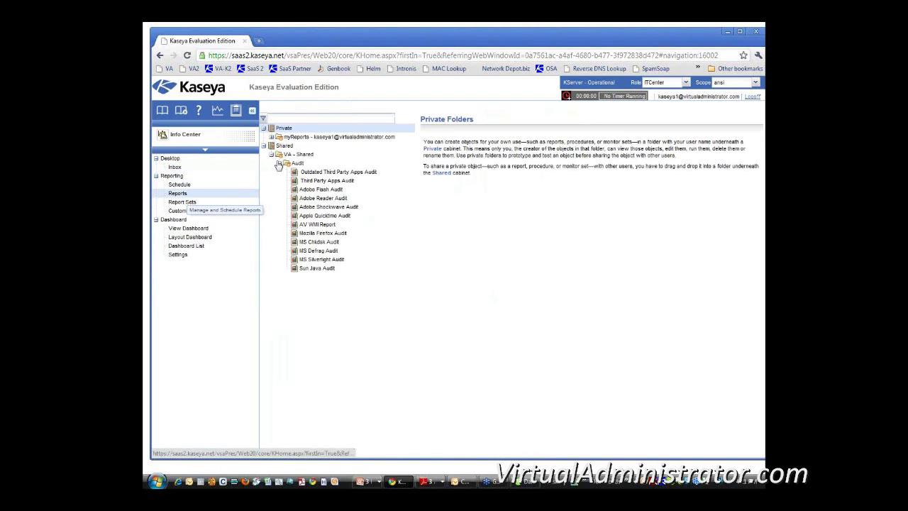
drag(297, 164, 355, 290)
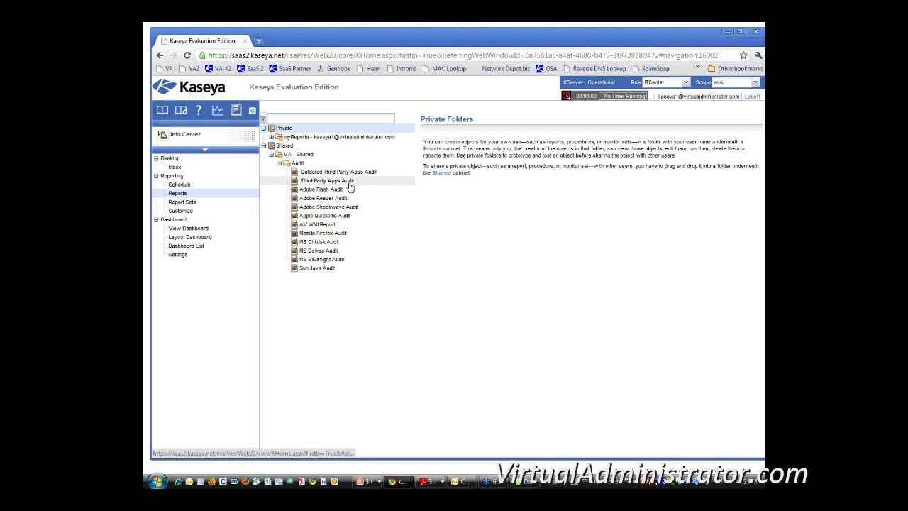
Run the Third Party Apps Audit report and bring up DBD.pdf in Adobe Reader
click(349, 186)
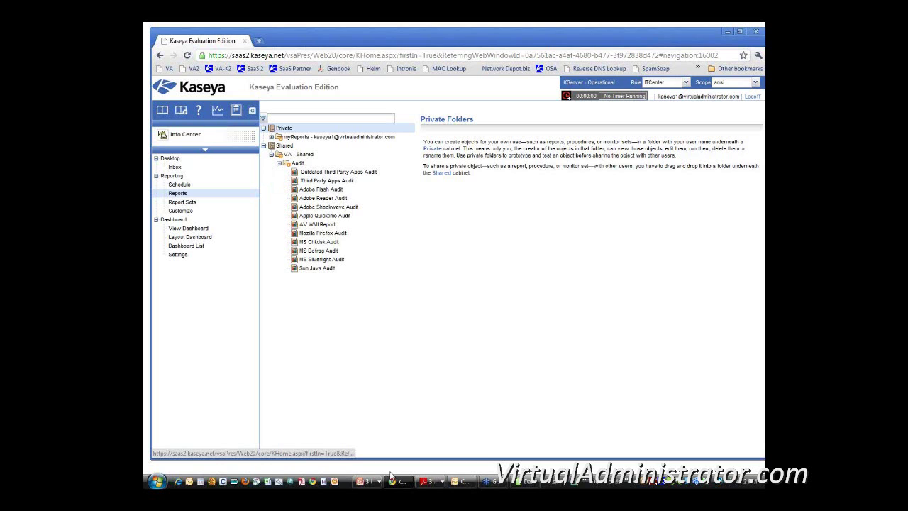
click(426, 482)
click(461, 468)
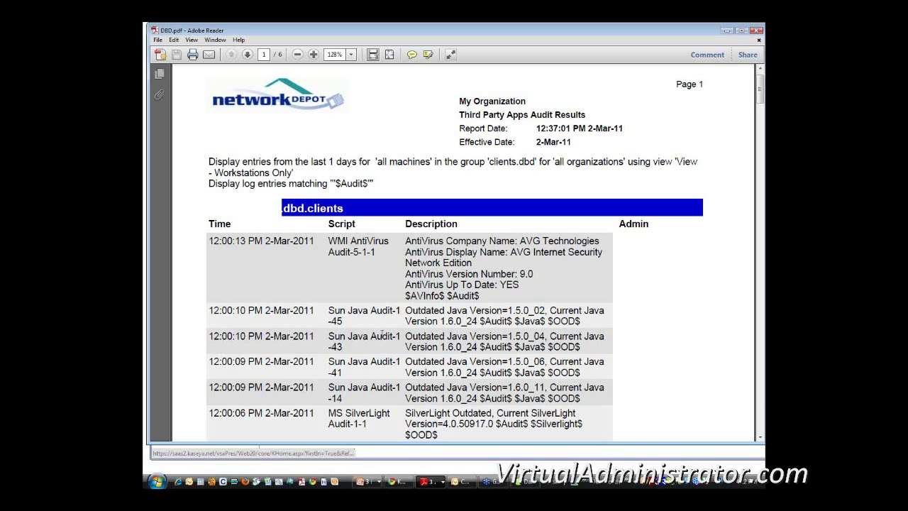
Scroll DBD.pdf and highlight the dbd.clients header and the AntiVirus description lines
scroll(383, 334, down, 1)
scroll(385, 332, down, 5)
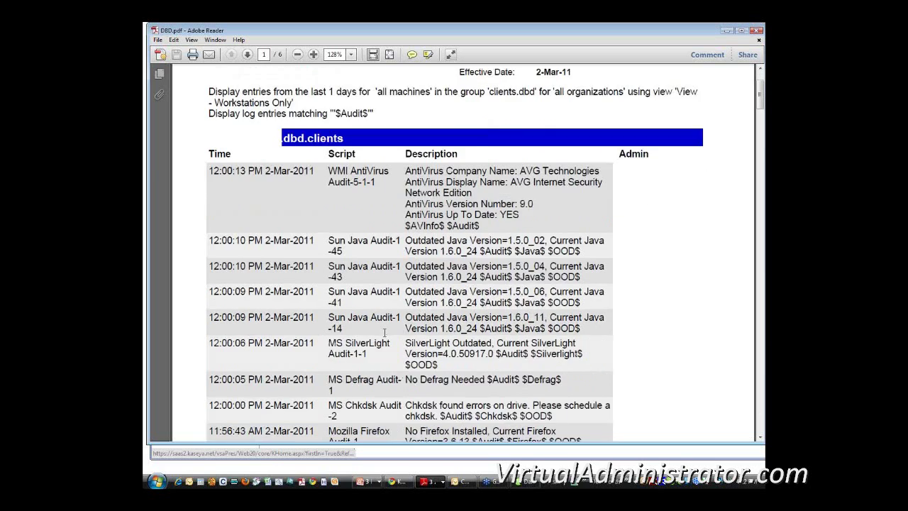
scroll(387, 330, up, 1)
scroll(386, 333, up, 4)
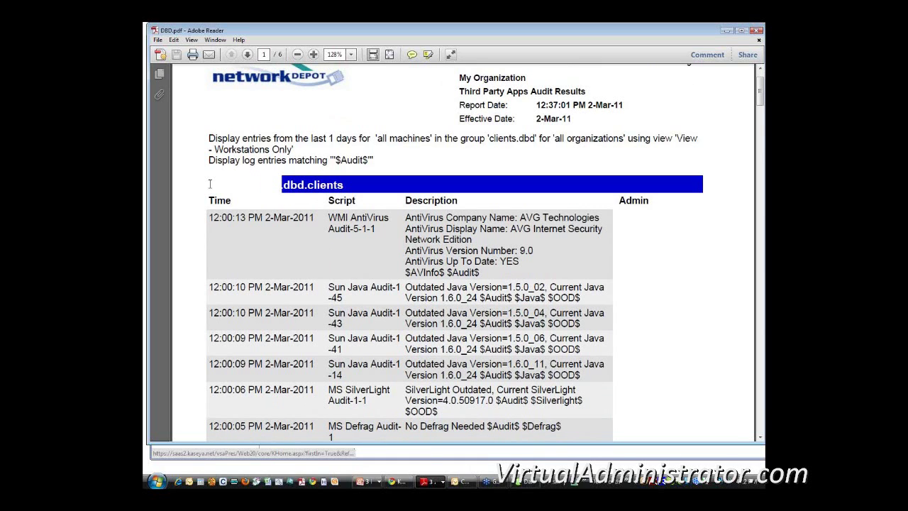
drag(209, 184, 282, 184)
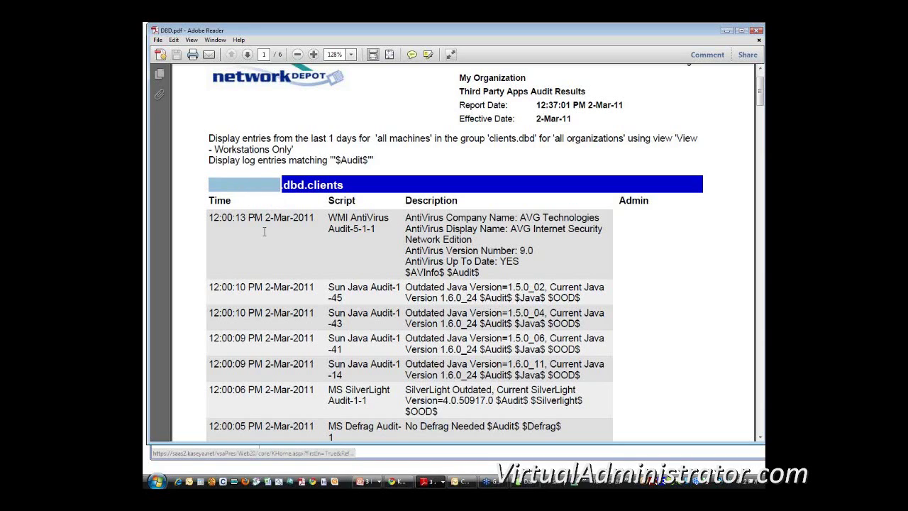
drag(409, 215, 376, 270)
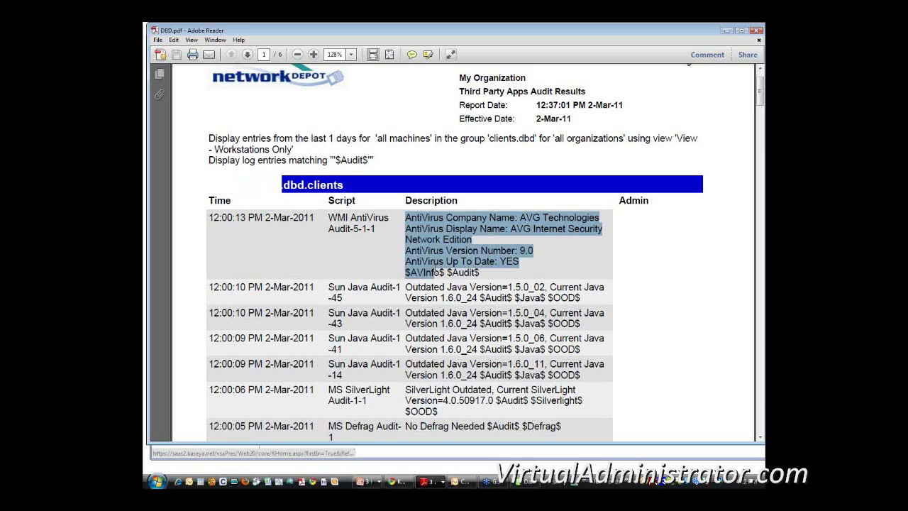
click(374, 259)
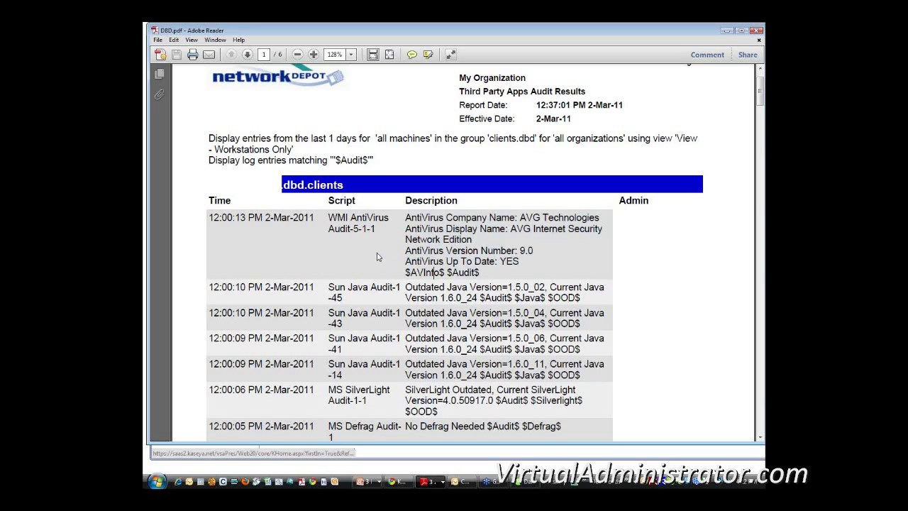
Highlight the WMI AntiVirus script name, its version lines, and the Sun Java $Audit$ tag
drag(327, 218, 389, 220)
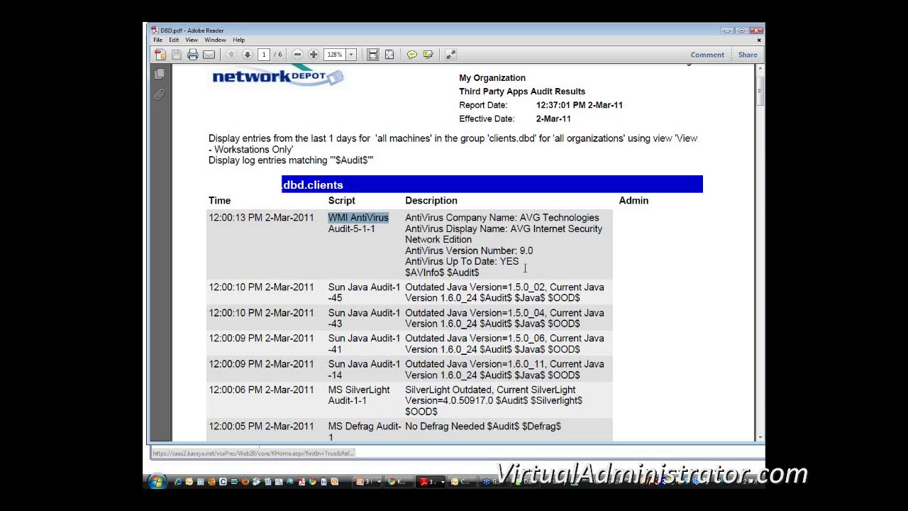
drag(520, 250, 535, 261)
click(581, 266)
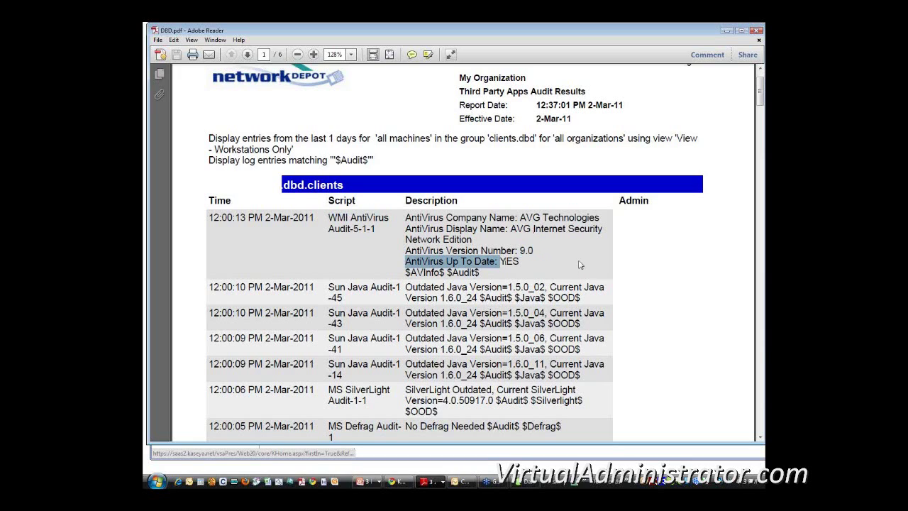
drag(479, 298, 581, 301)
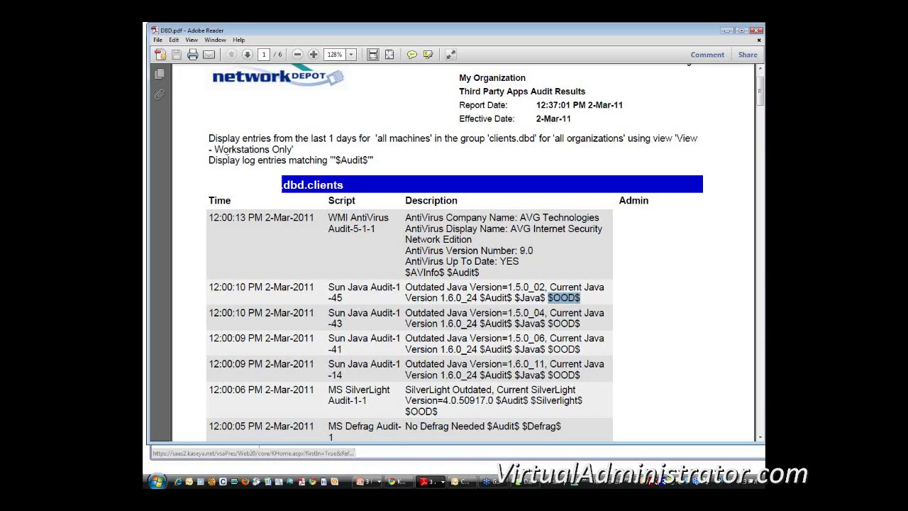
drag(208, 160, 381, 162)
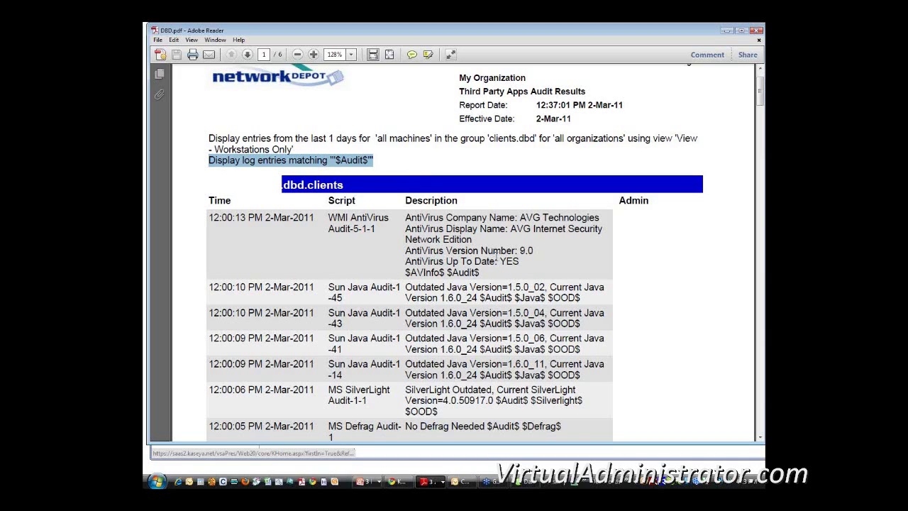
drag(547, 299, 517, 303)
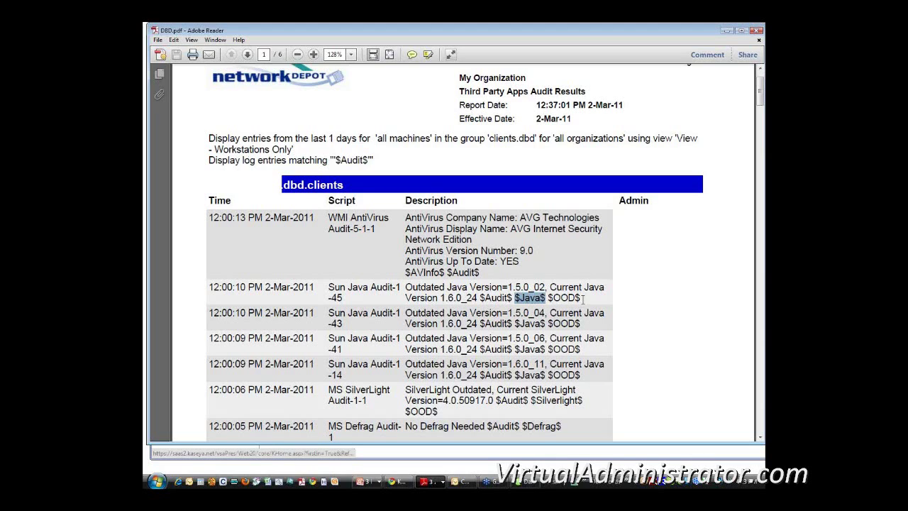
drag(583, 298, 547, 298)
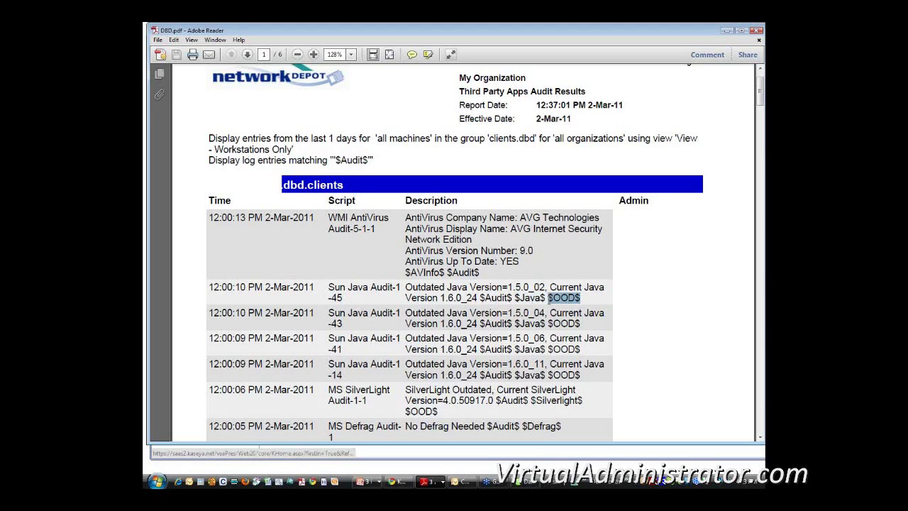
drag(547, 298, 518, 302)
click(646, 269)
scroll(641, 275, down, 1)
Highlight the Chkdsk drive errors, Firefox Installed note and Shockwave version message in DBD.pdf
scroll(641, 275, down, 1)
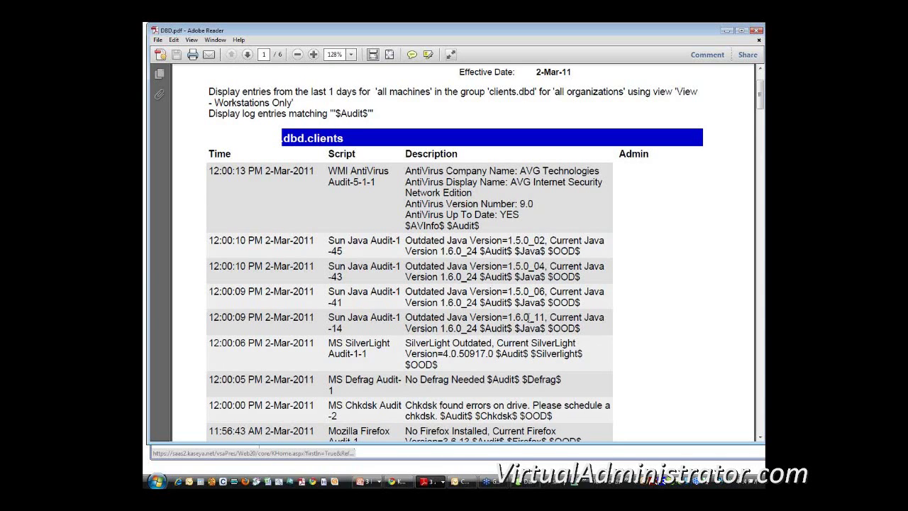
scroll(530, 317, down, 2)
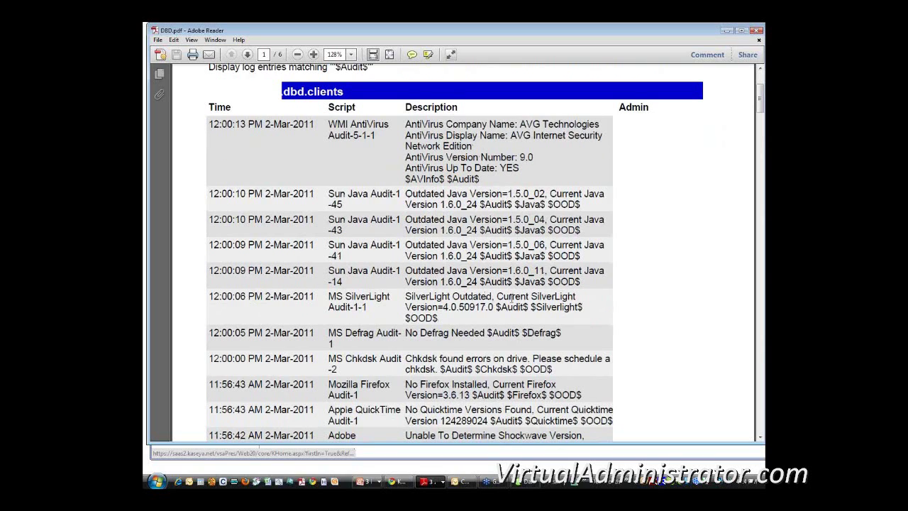
scroll(529, 298, down, 1)
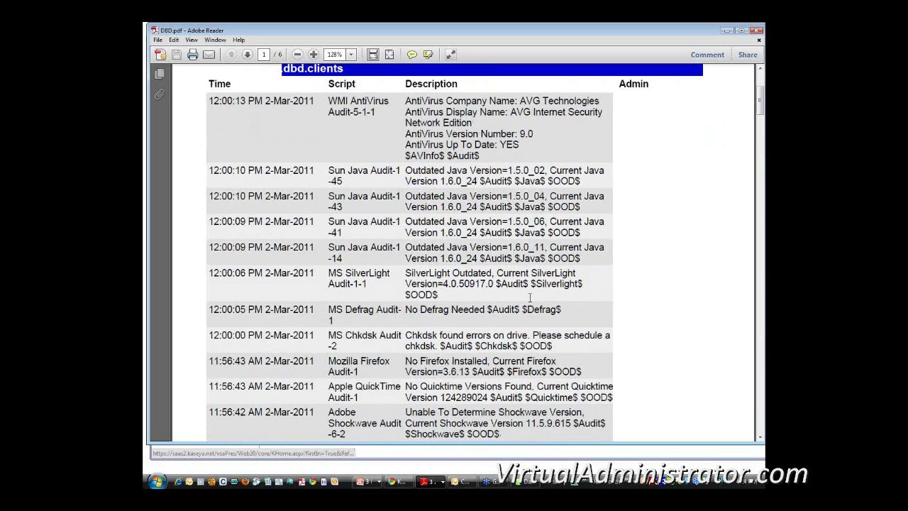
drag(420, 310, 485, 310)
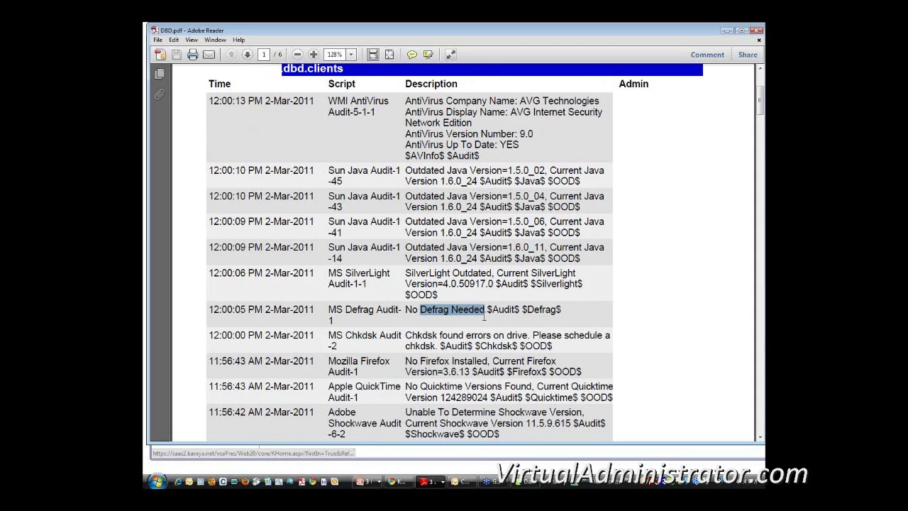
scroll(483, 315, down, 1)
drag(405, 312, 528, 316)
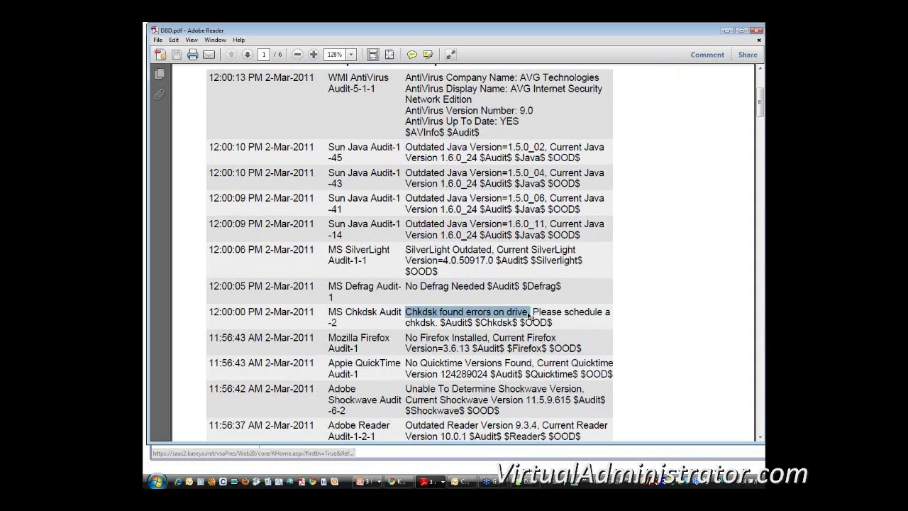
scroll(527, 316, down, 1)
drag(420, 314, 489, 314)
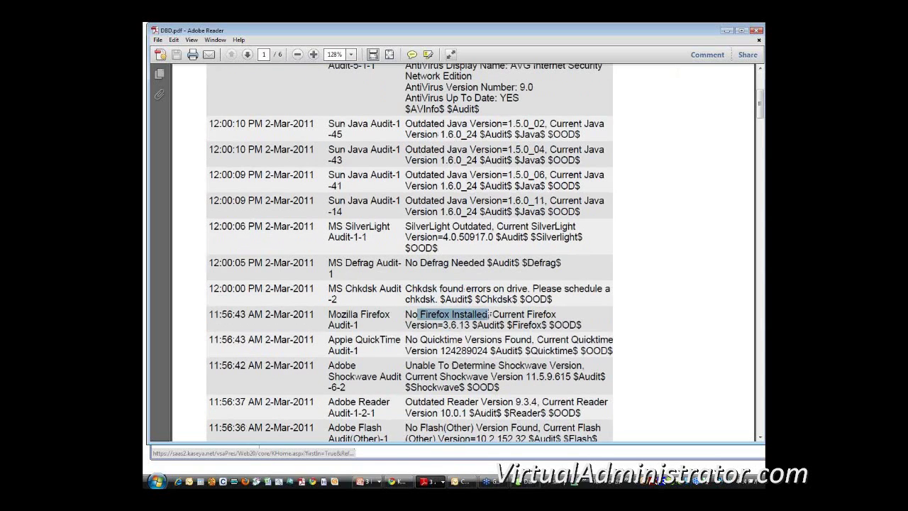
drag(435, 342, 464, 342)
scroll(483, 361, down, 1)
drag(380, 353, 582, 342)
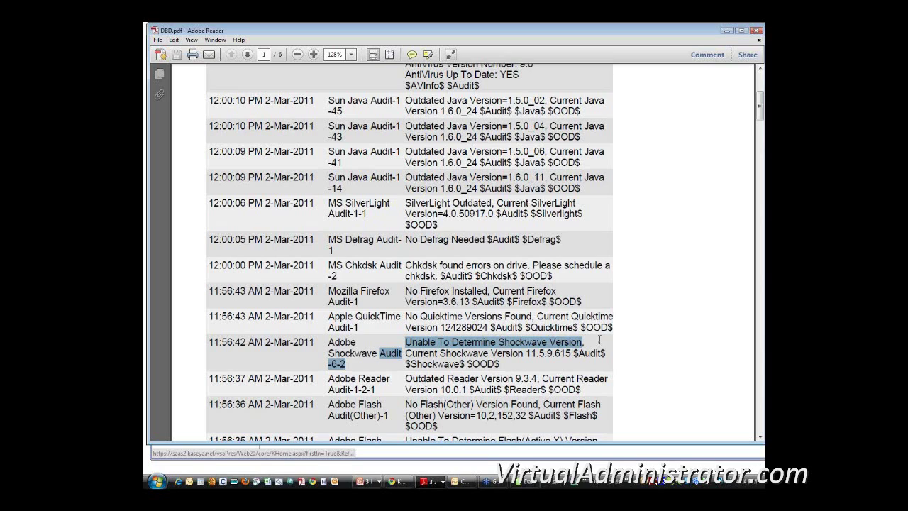
click(597, 341)
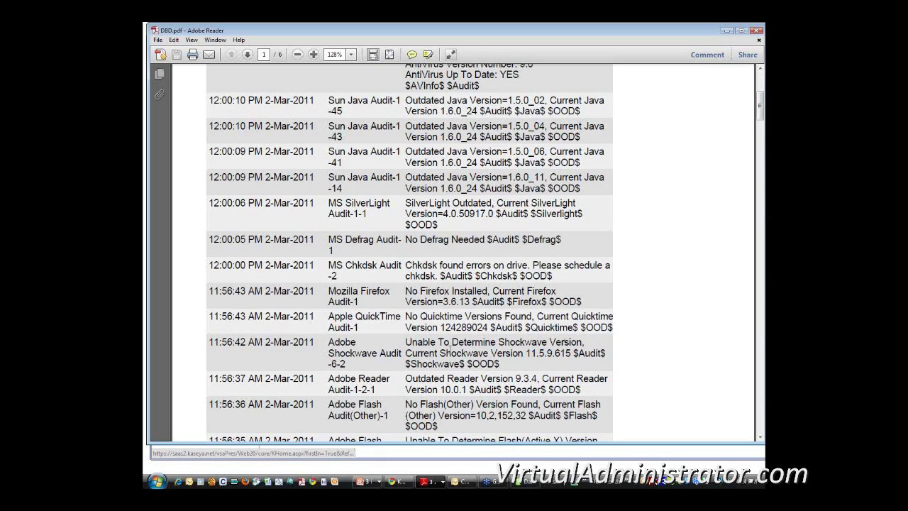
Compare the outdated Reader 9.3.4 entry against the current Reader version
drag(405, 379, 538, 380)
drag(445, 389, 543, 379)
drag(445, 390, 470, 389)
Scroll through to page 2 and back, then minimize the DBD.pdf window
scroll(539, 328, down, 1)
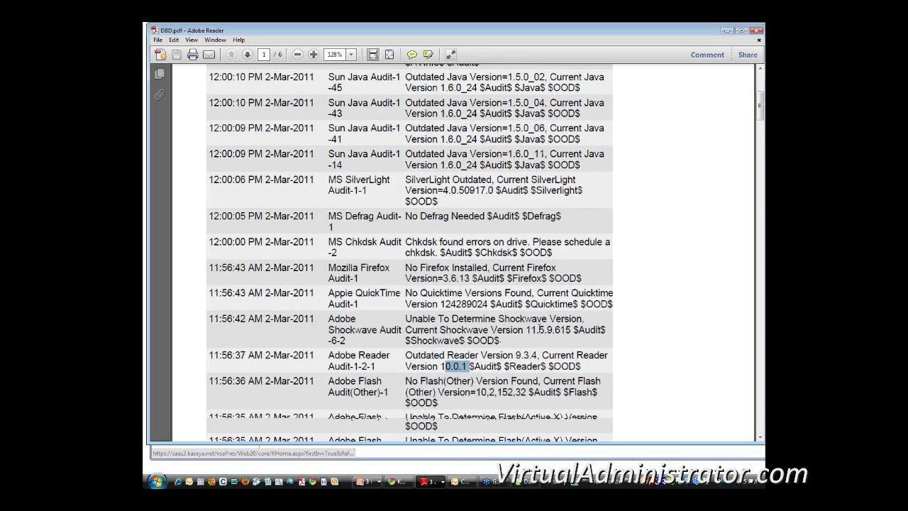
scroll(539, 330, down, 1)
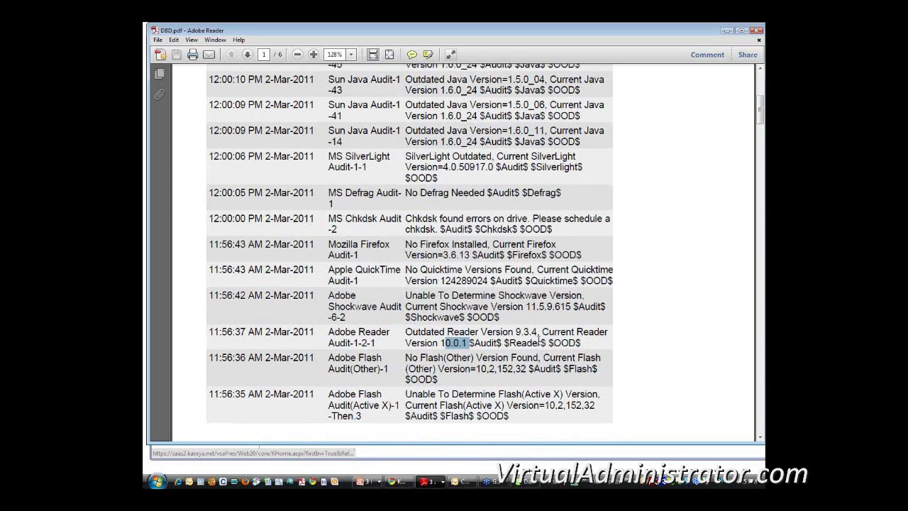
scroll(538, 343, down, 1)
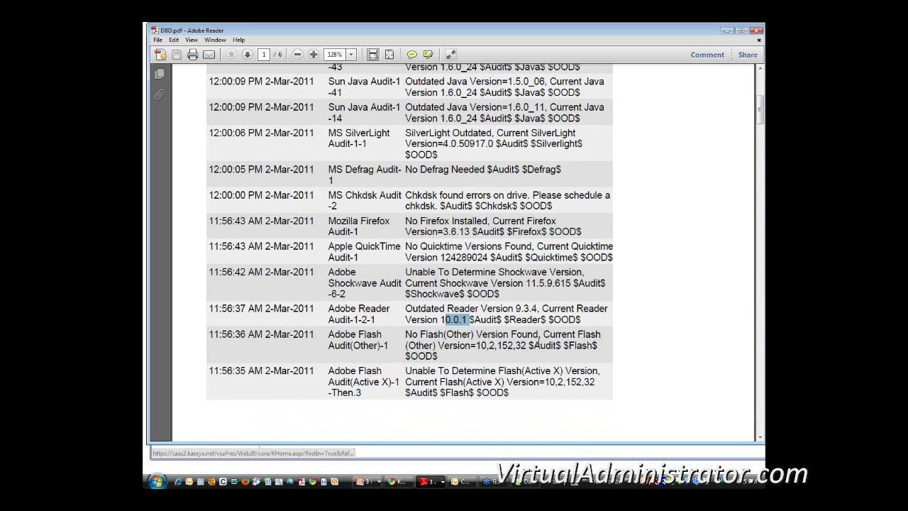
scroll(537, 344, down, 10)
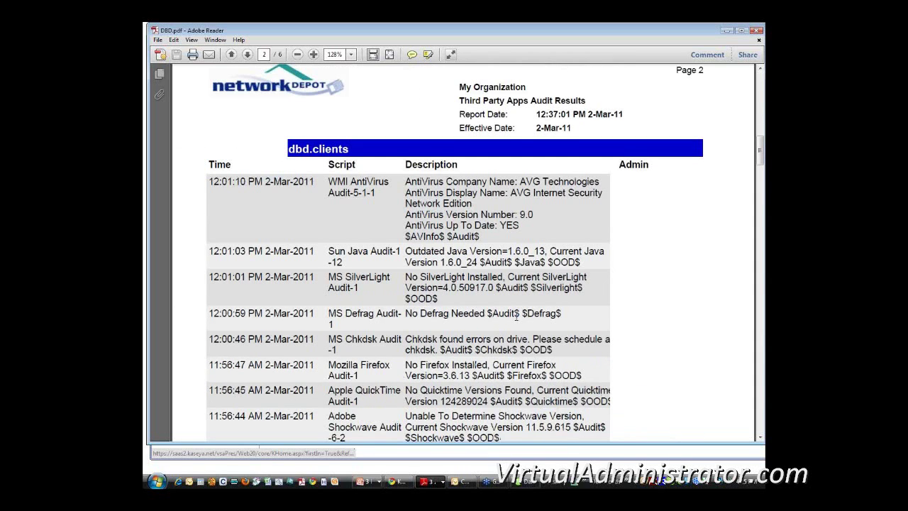
scroll(516, 316, down, 12)
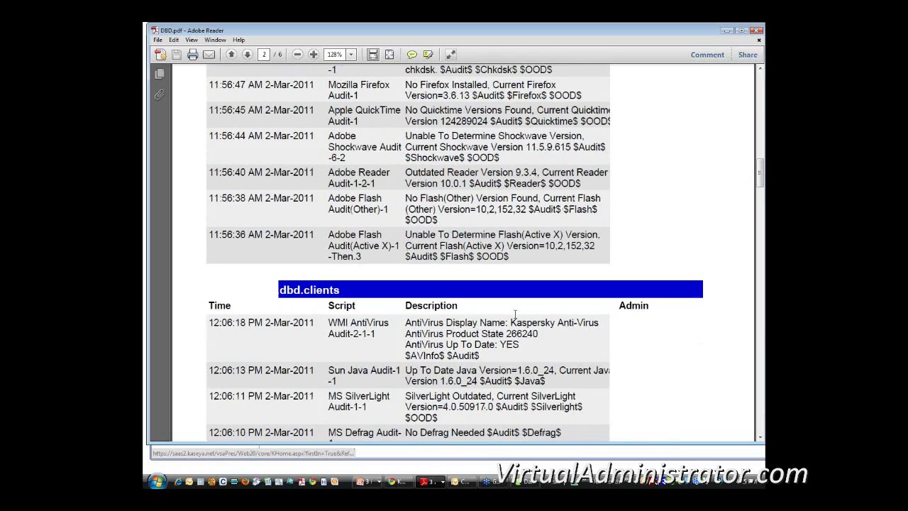
scroll(546, 323, up, 1)
scroll(547, 323, up, 3)
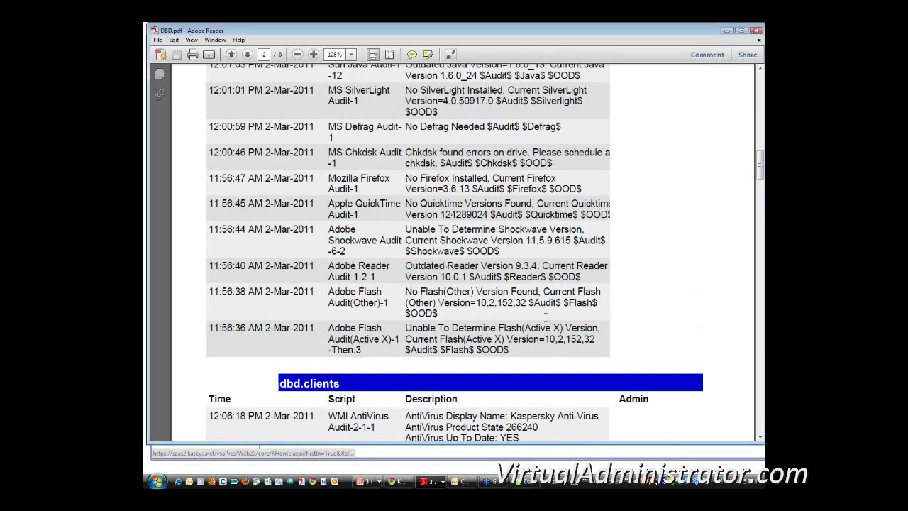
scroll(546, 317, up, 1)
scroll(546, 317, up, 1)
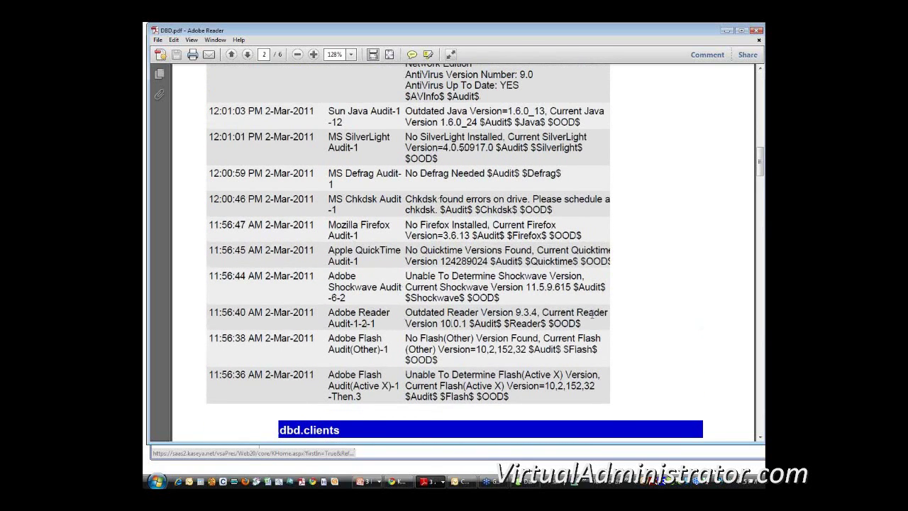
scroll(591, 315, up, 2)
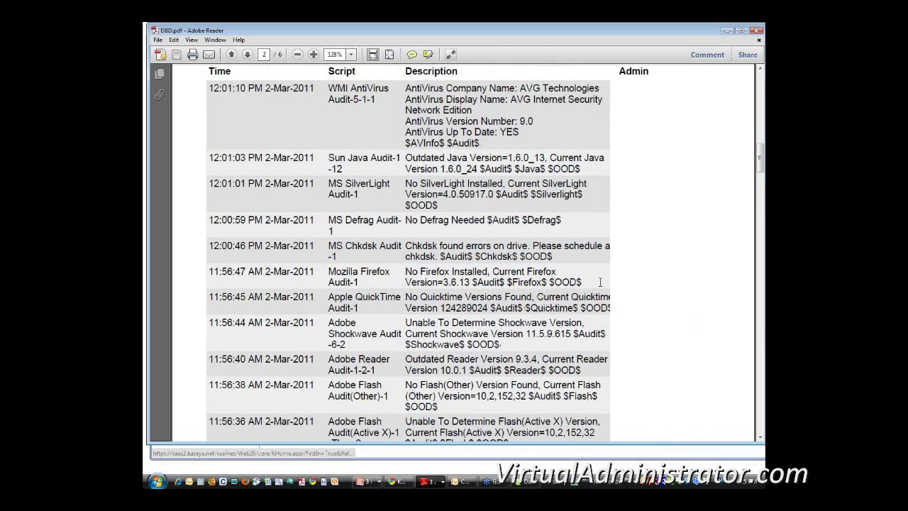
click(727, 31)
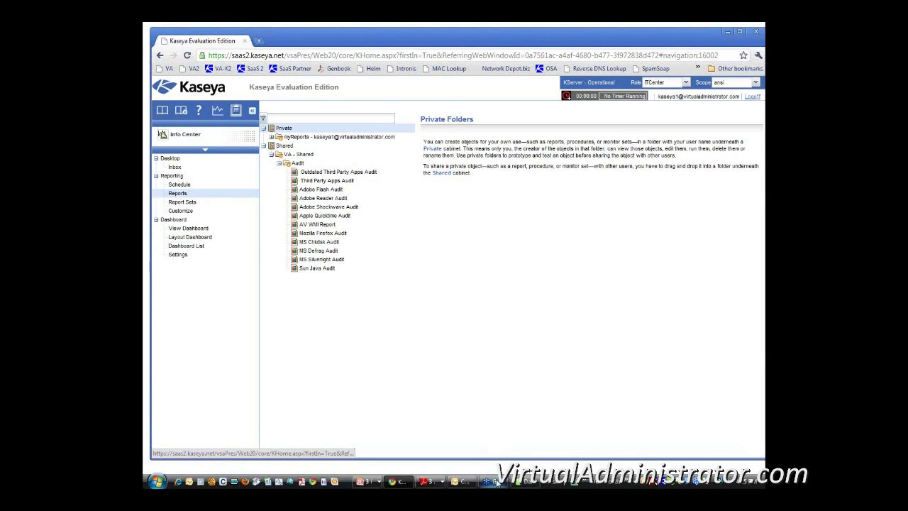
Bring back OOD.pdf and highlight the $OOD$ filter the report uses
mouse_move(426, 481)
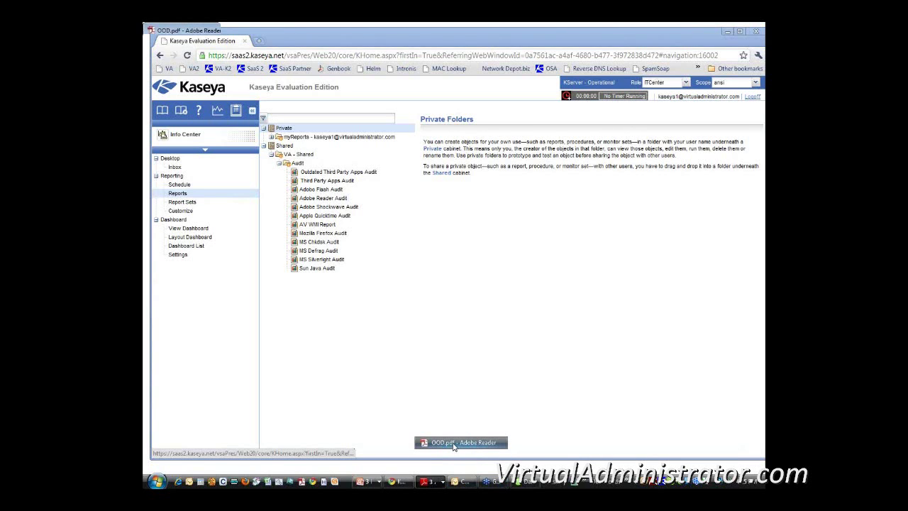
click(454, 443)
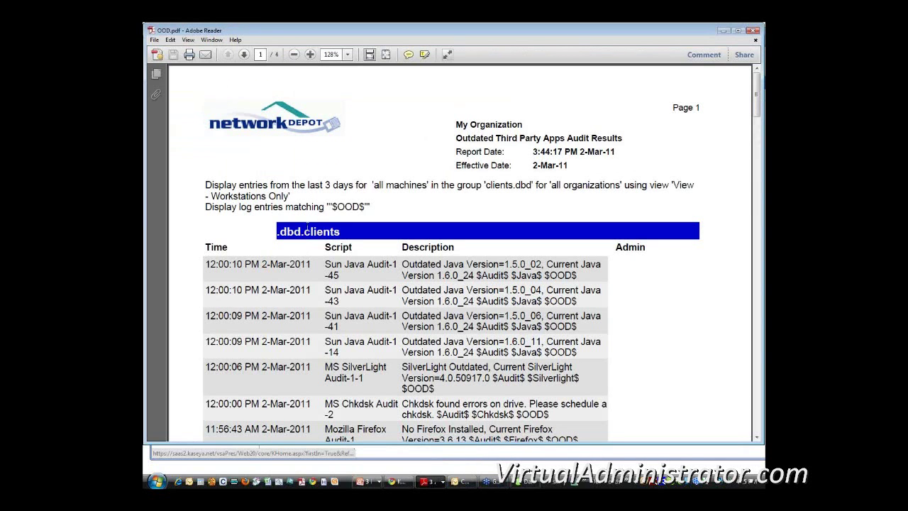
drag(328, 206, 370, 206)
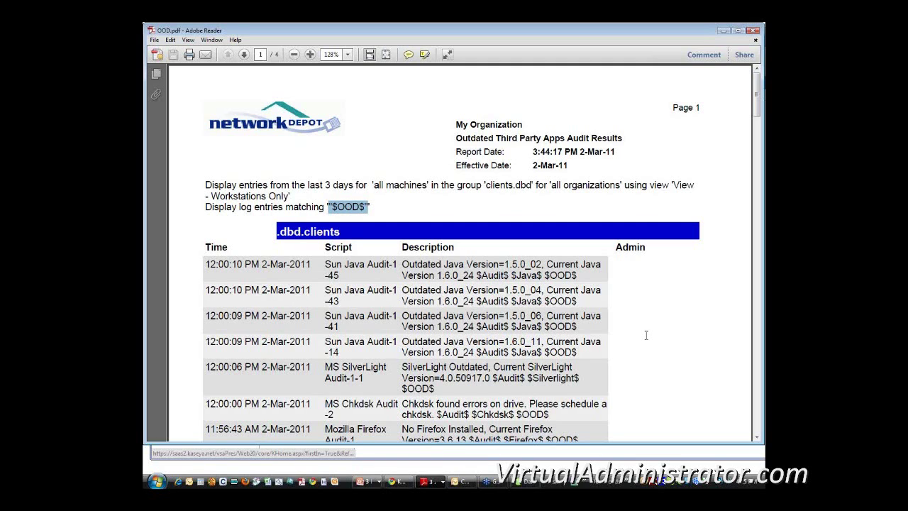
Highlight the No Firefox Installed message and its $OOD$ tag further down
scroll(646, 335, down, 1)
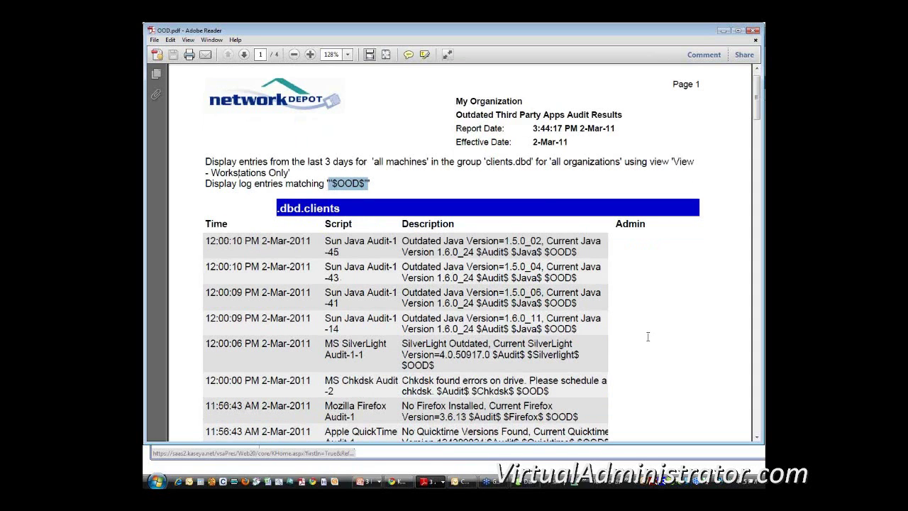
scroll(647, 336, down, 2)
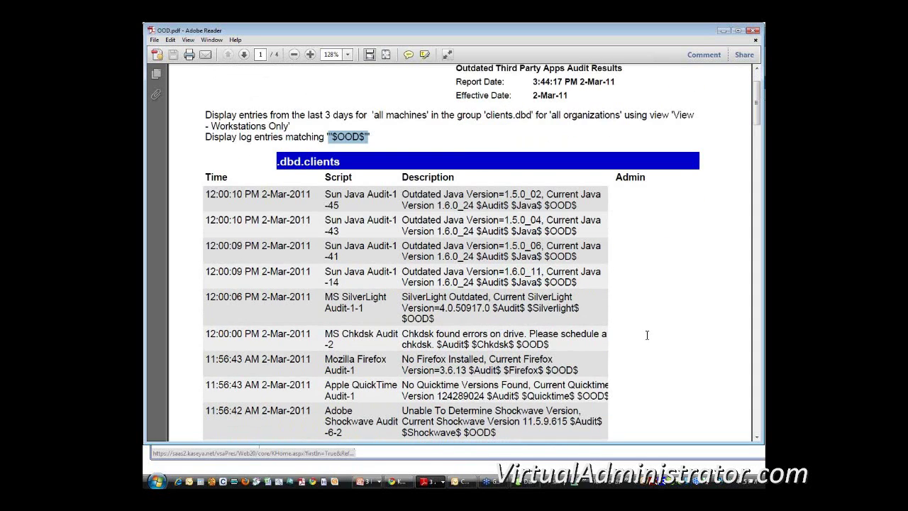
scroll(646, 335, down, 1)
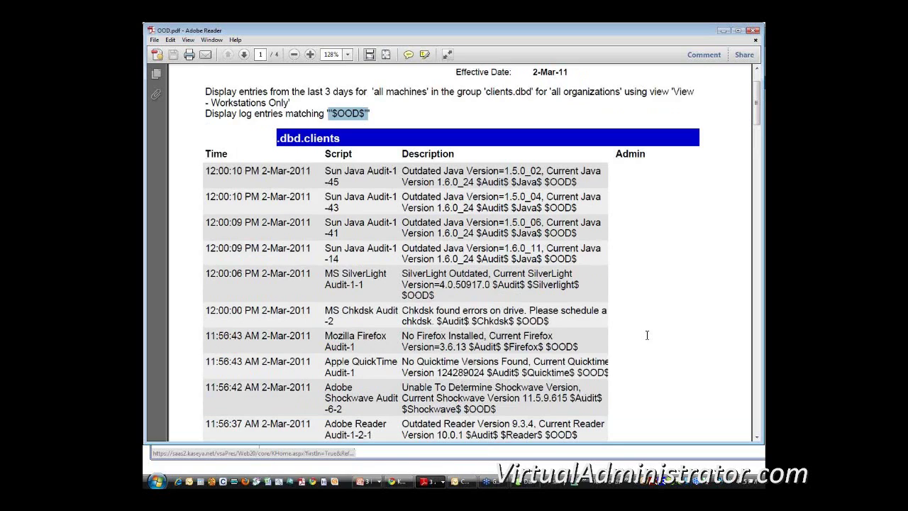
scroll(646, 335, down, 1)
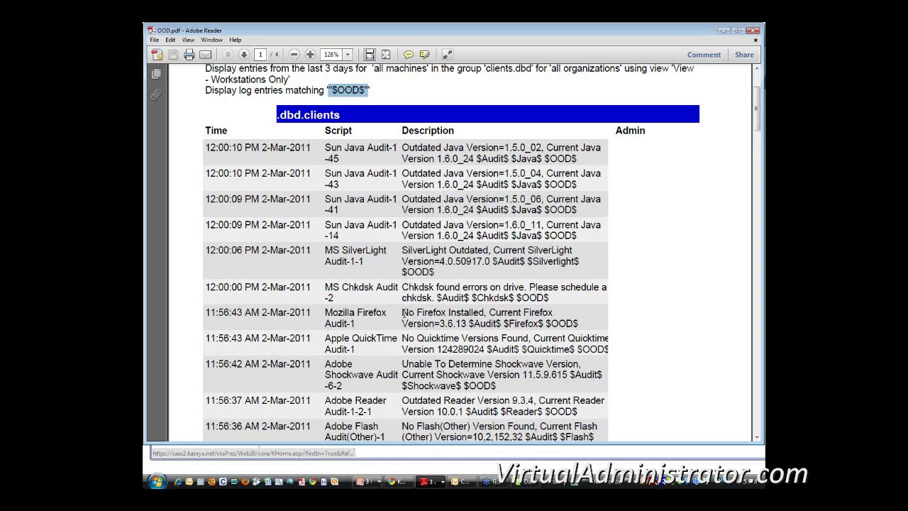
drag(402, 315, 485, 316)
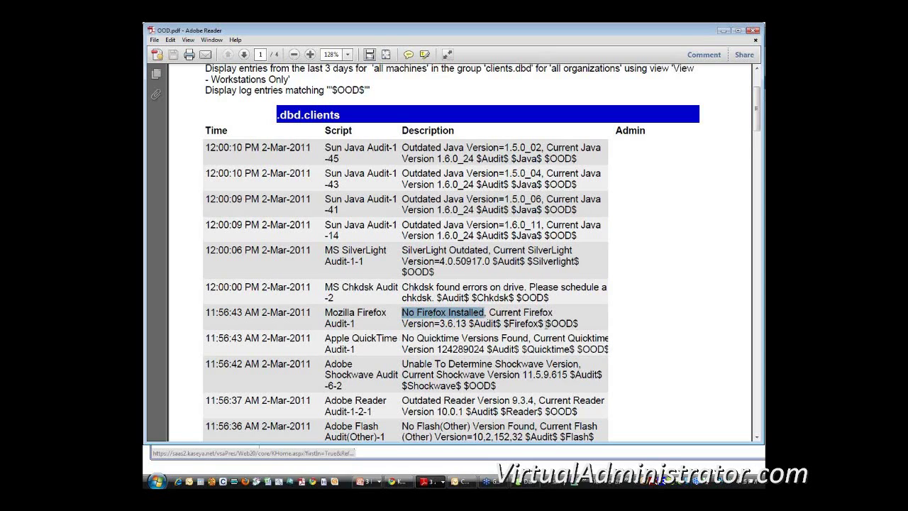
drag(545, 323, 585, 323)
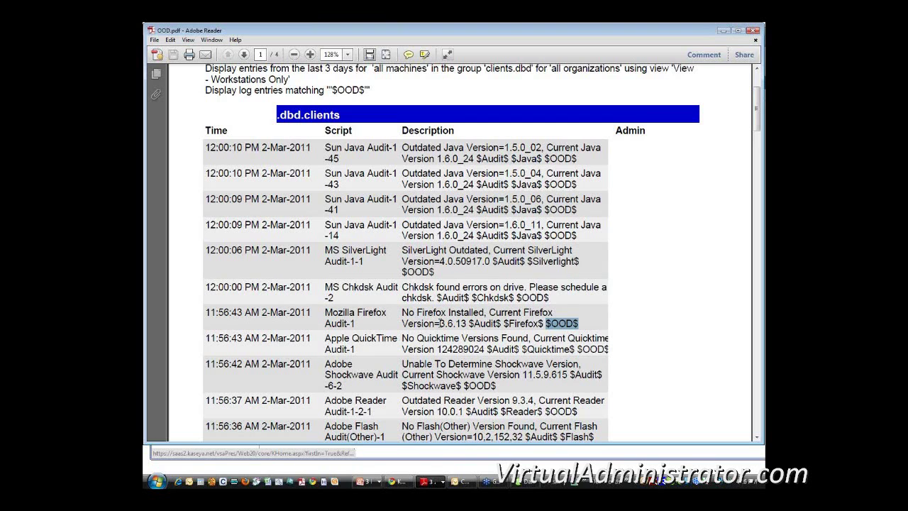
Scroll through the OOD.pdf audit results pages
scroll(615, 304, down, 1)
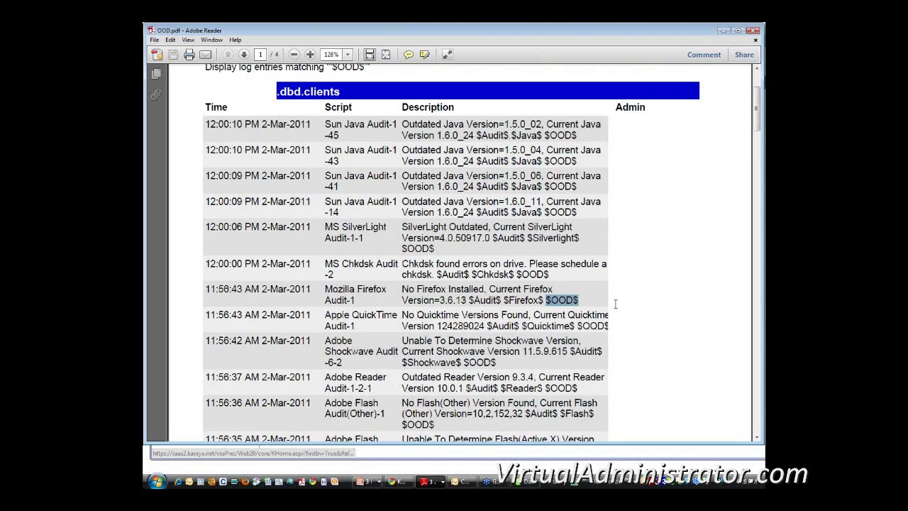
scroll(615, 303, down, 6)
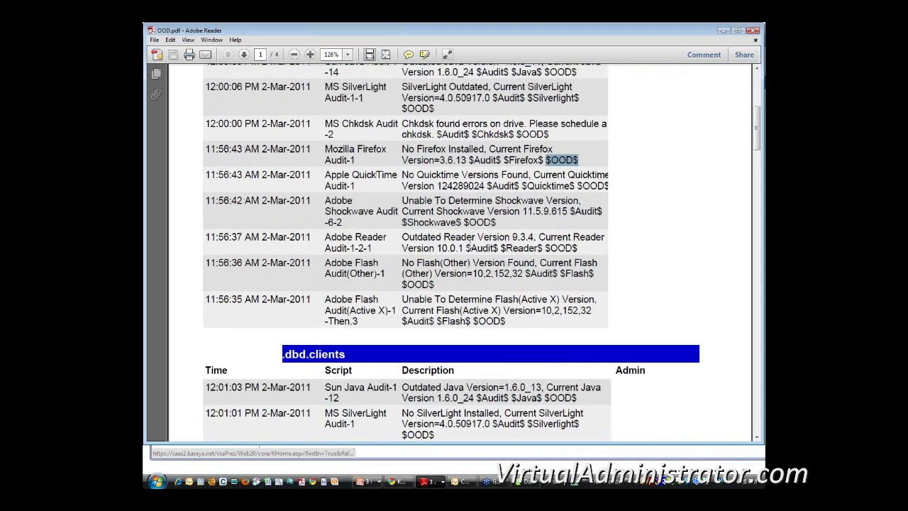
scroll(533, 312, up, 3)
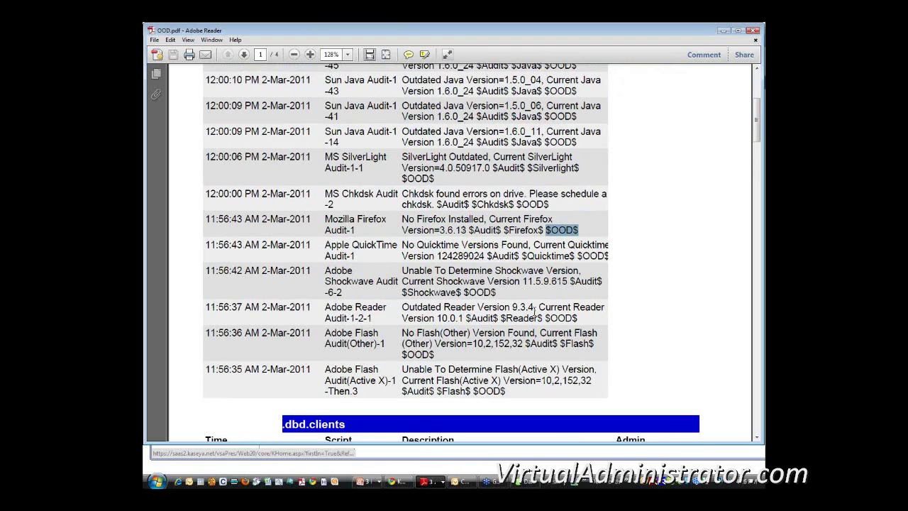
scroll(533, 310, up, 2)
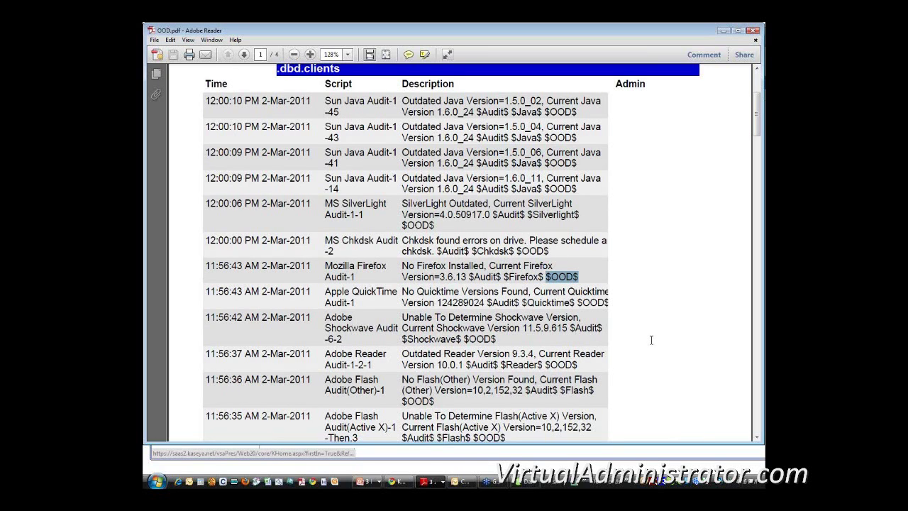
scroll(651, 340, down, 5)
scroll(660, 341, down, 3)
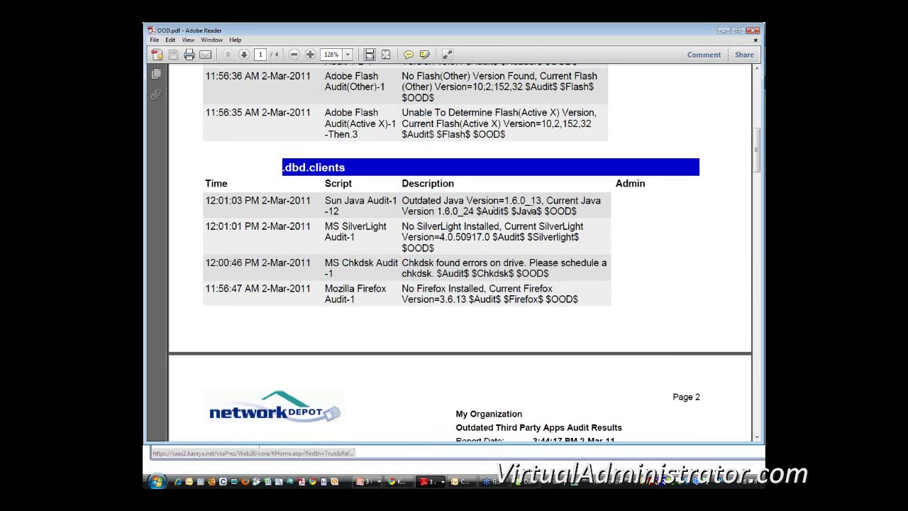
Highlight the $Audit$ and $Java$ tags in the Java row, then minimize the PDF
drag(475, 211, 537, 210)
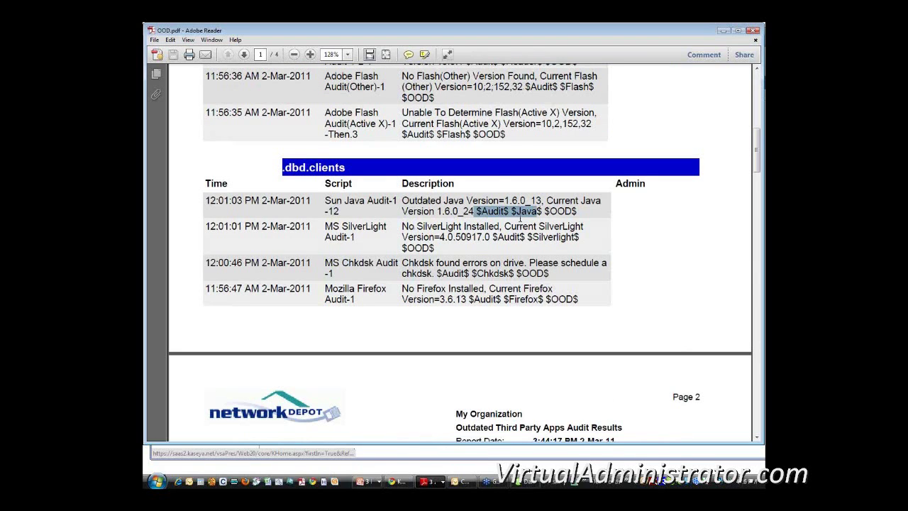
click(508, 211)
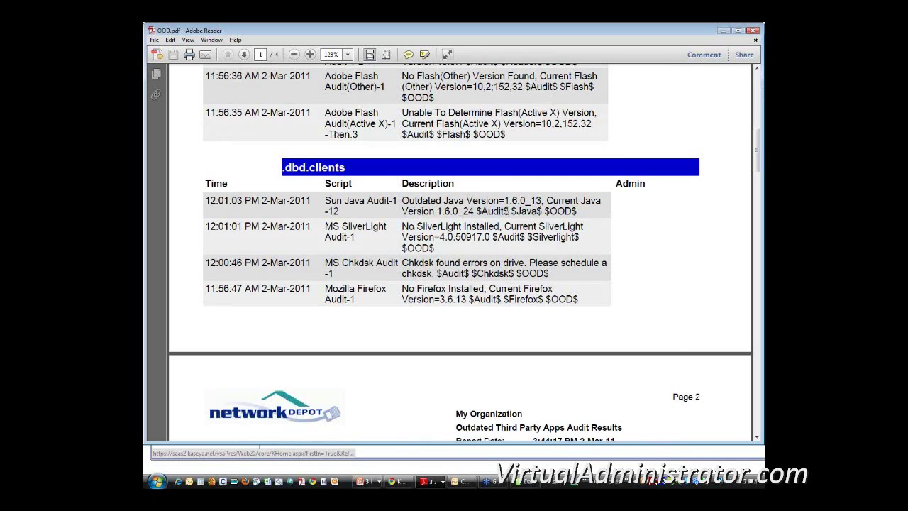
drag(508, 210, 543, 211)
click(723, 30)
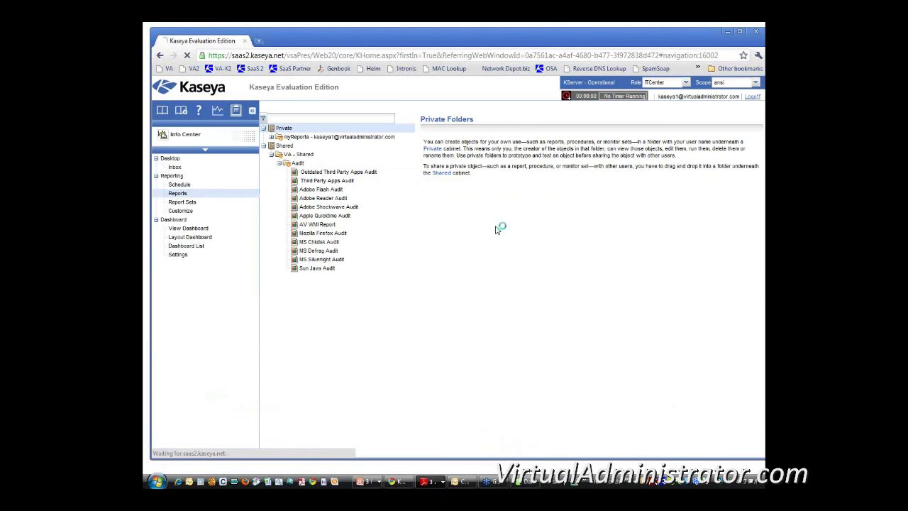
Open the Adobe Flash Audit report's schedule list, which shows no records
click(320, 189)
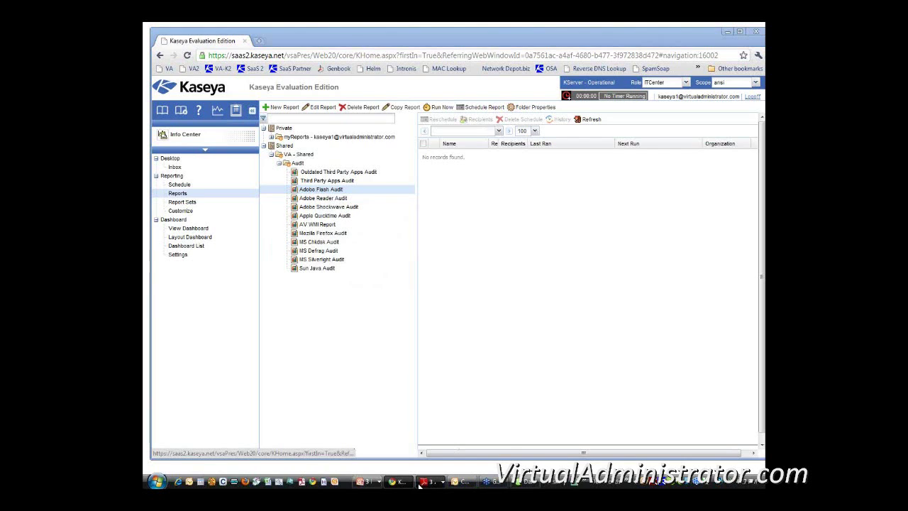
Bring up FFM.pdf and scroll through its franconia.clients audit results
mouse_move(429, 482)
click(444, 456)
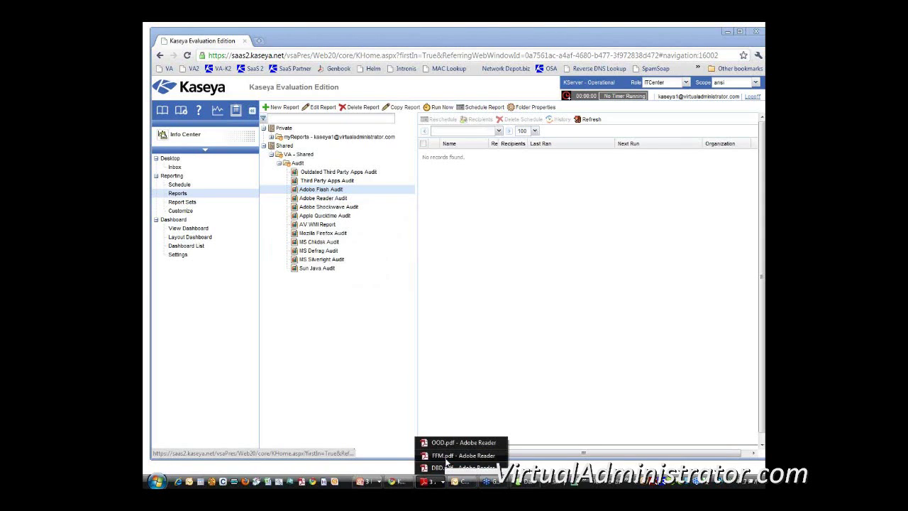
scroll(465, 374, down, 3)
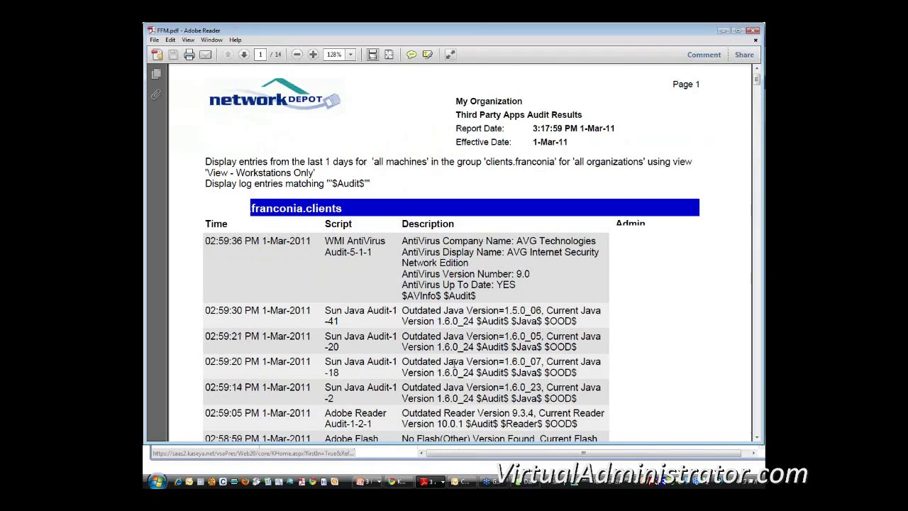
scroll(465, 373, down, 2)
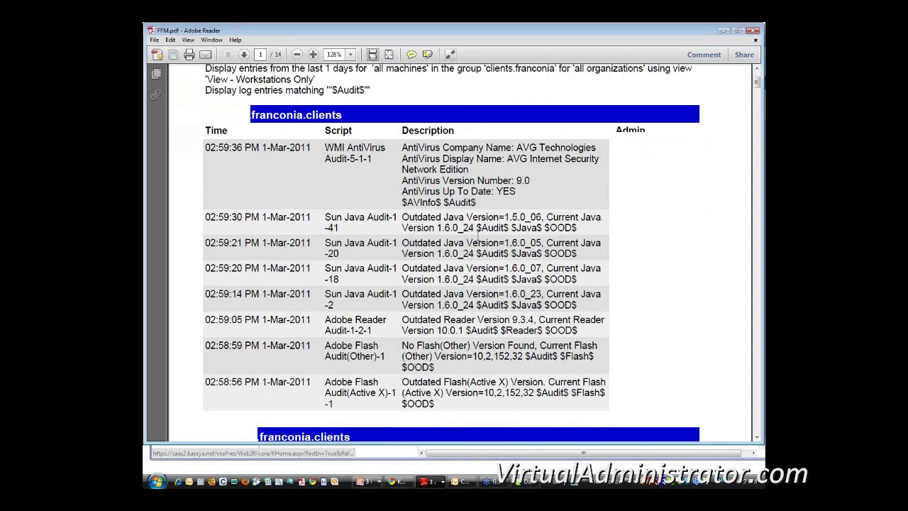
scroll(476, 316, down, 5)
scroll(476, 316, down, 7)
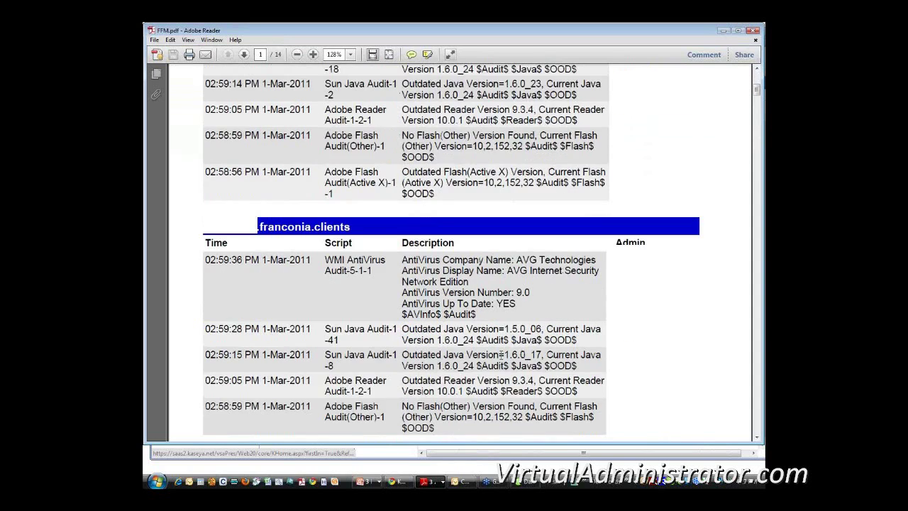
scroll(502, 335, down, 4)
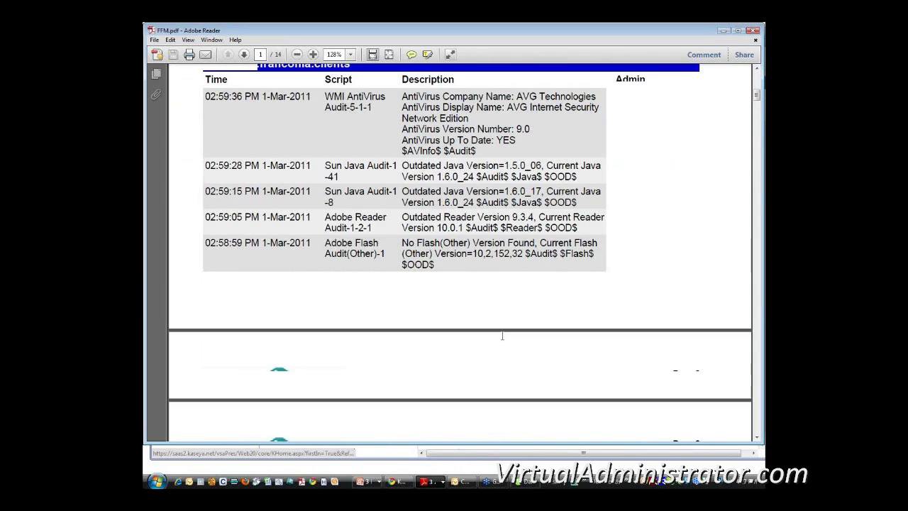
Reach page 2, minimize the PDF, and open the private myReports folder
scroll(512, 352, down, 10)
scroll(512, 351, down, 7)
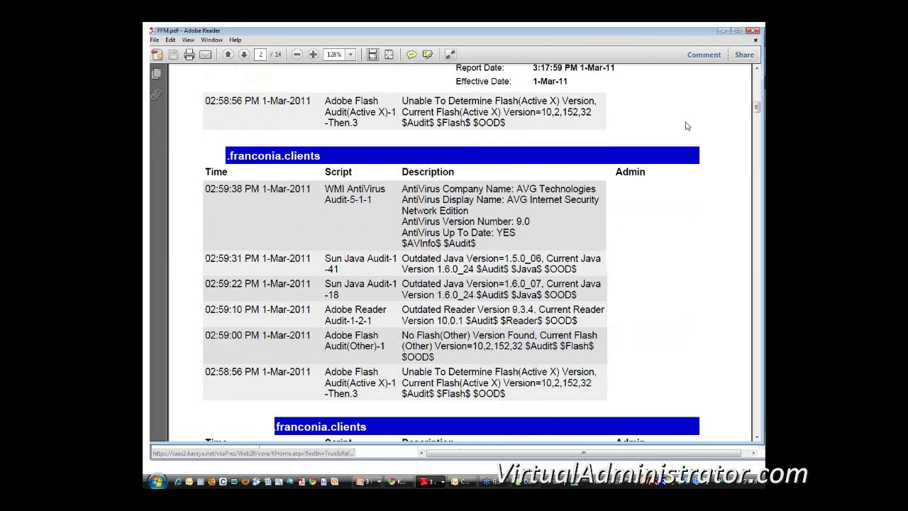
click(721, 31)
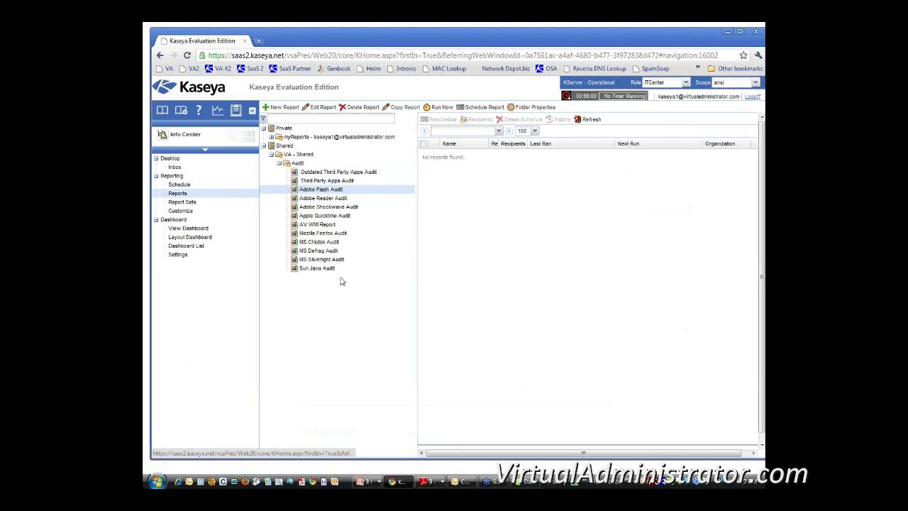
click(307, 136)
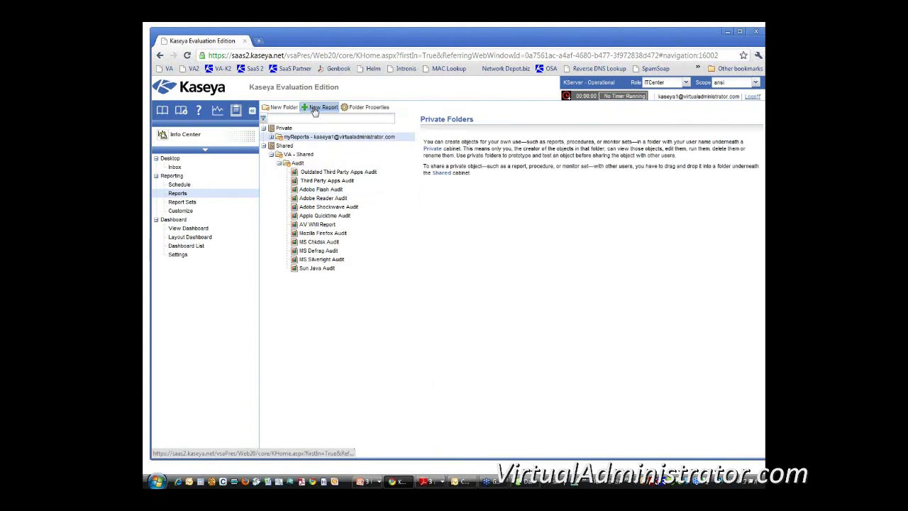
Start a new report from the Logs > Agent Procedure Log template and proceed to general settings
click(317, 107)
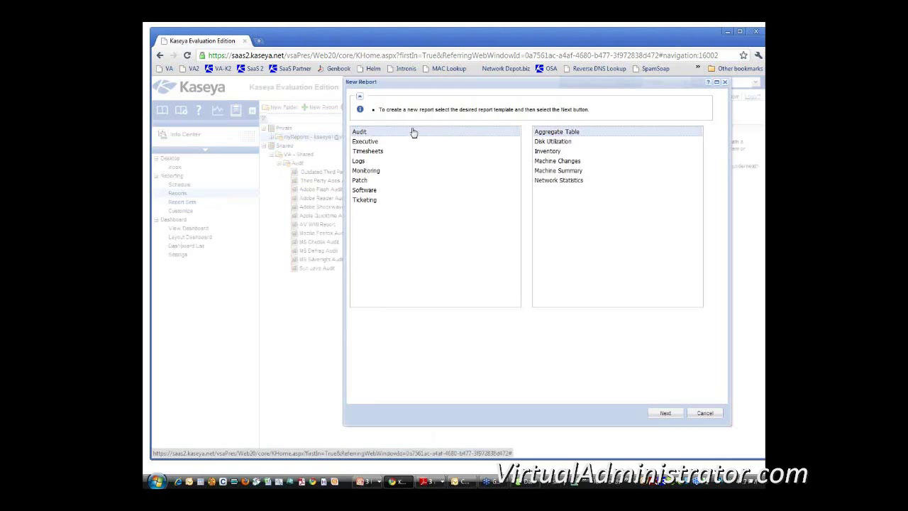
click(358, 162)
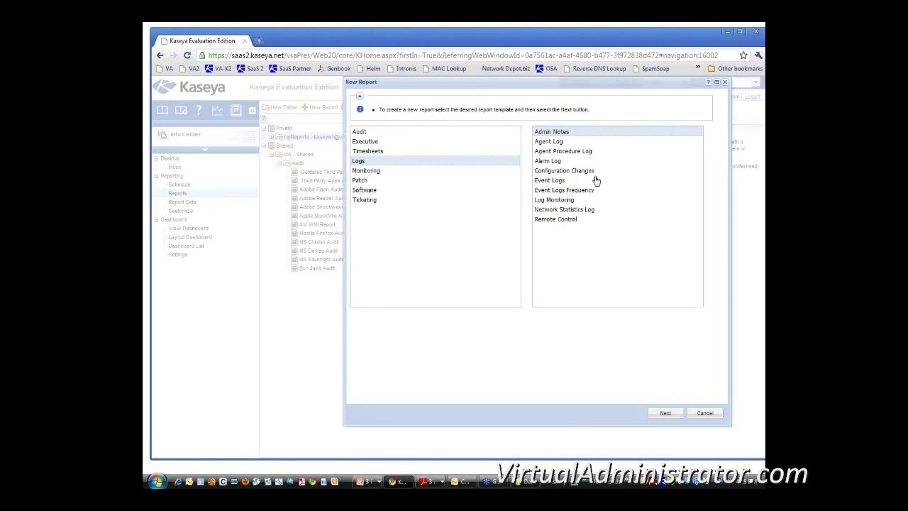
click(568, 154)
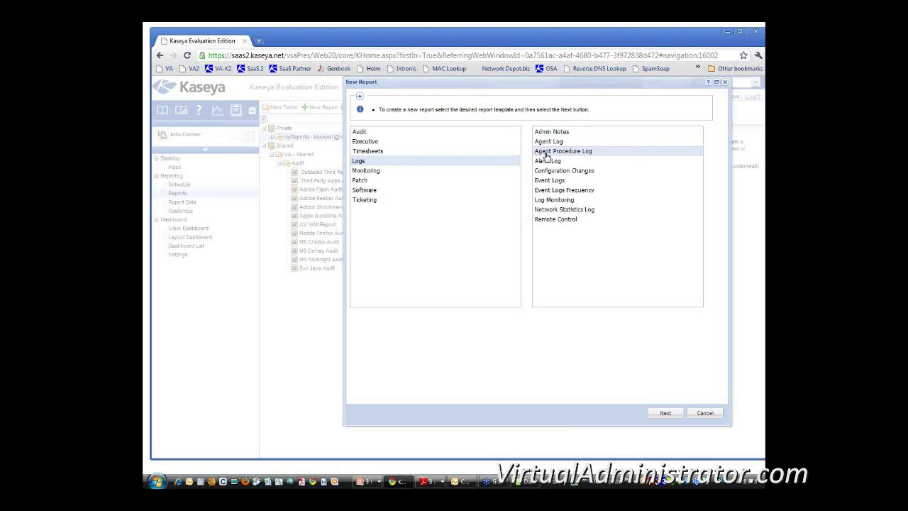
click(666, 413)
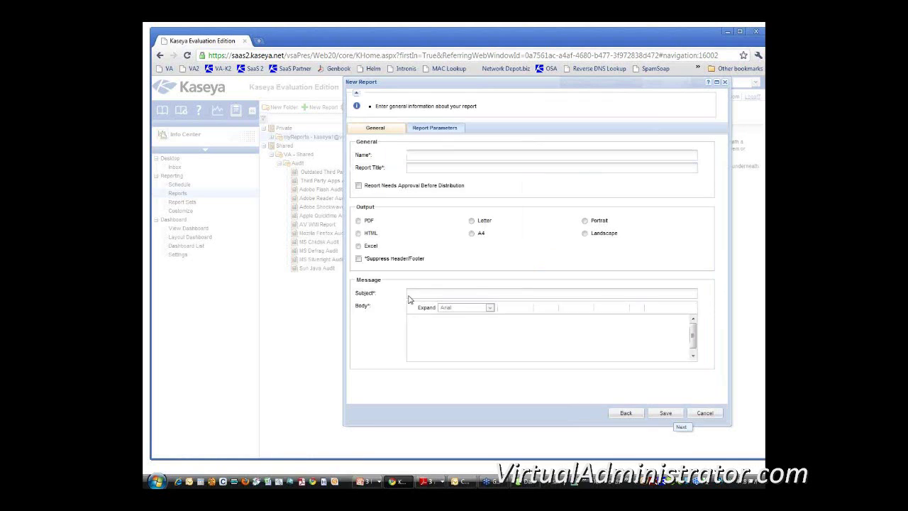
Name the report 'Test Application'
click(465, 155)
drag(467, 155, 372, 160)
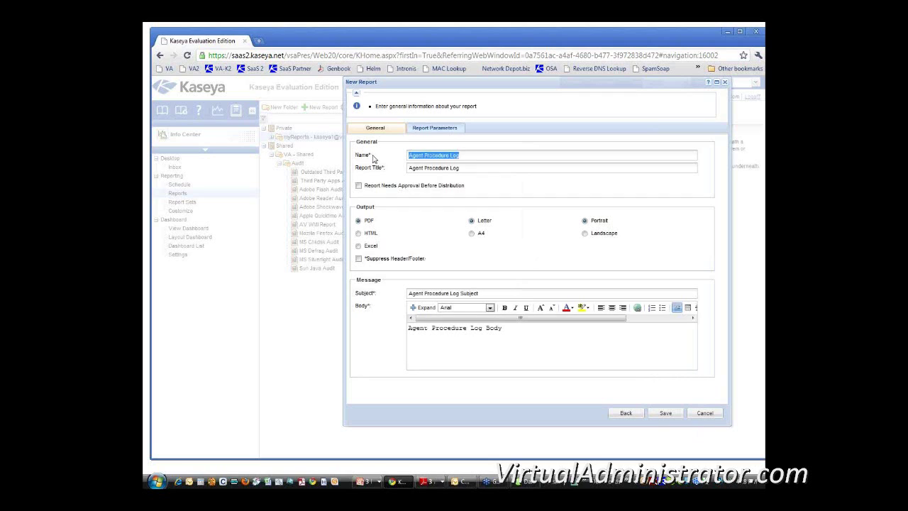
text(Test Application)
click(426, 156)
triple_click(418, 157)
key(ctrl+c)
Set both the report title and subject to 'Test Application Results'
triple_click(472, 168)
key(ctrl+v)
text(Tes)
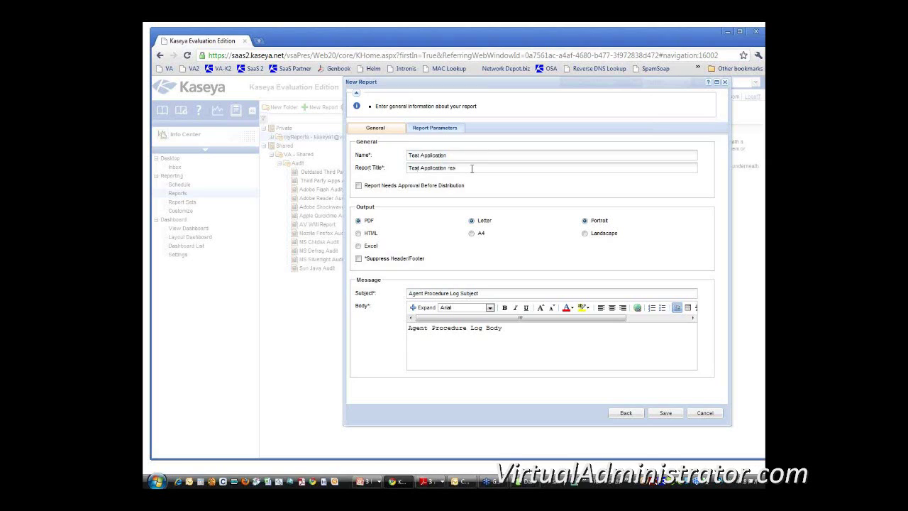
text(esults)
drag(472, 168, 334, 168)
key(ctrl+c)
triple_click(475, 293)
key(ctrl+v)
Turn on Suppress Header/Footer for the report
click(359, 260)
click(358, 260)
click(359, 259)
click(441, 129)
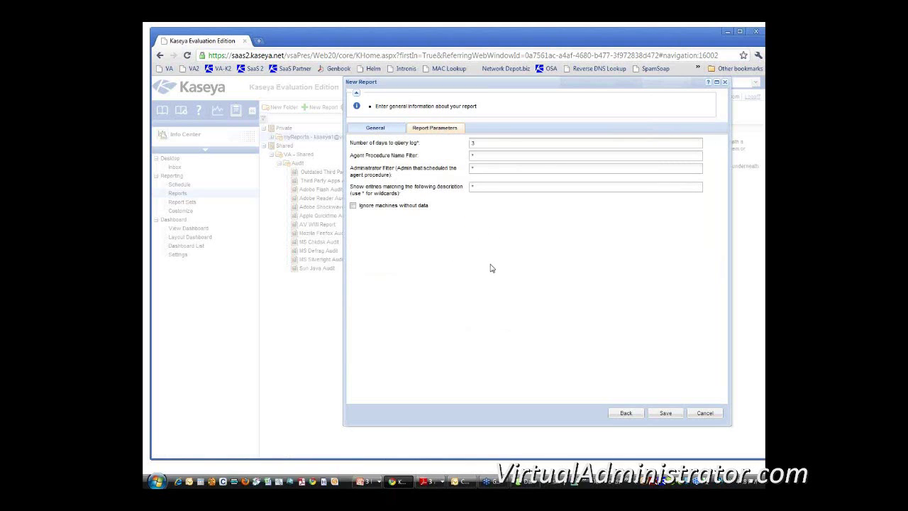
Replace the $Java$ tag text in the description filter with *$OOD$
click(476, 187)
text(s)
text(java$*)
drag(471, 186, 495, 187)
click(493, 187)
key(BackSpace)
drag(492, 188, 474, 187)
text(SAudit$*)
key(BackSpace)
key(BackSpace)
key(BackSpace)
key(BackSpace)
key(BackSpace)
key(BackSpace)
key(BackSpace)
text($Au)
key(BackSpace)
key(BackSpace)
key(BackSpace)
text($ODS$)
Change the number of days to query from 3 to 1 and save the report
double_click(471, 144)
text(1)
drag(488, 144, 452, 145)
click(666, 414)
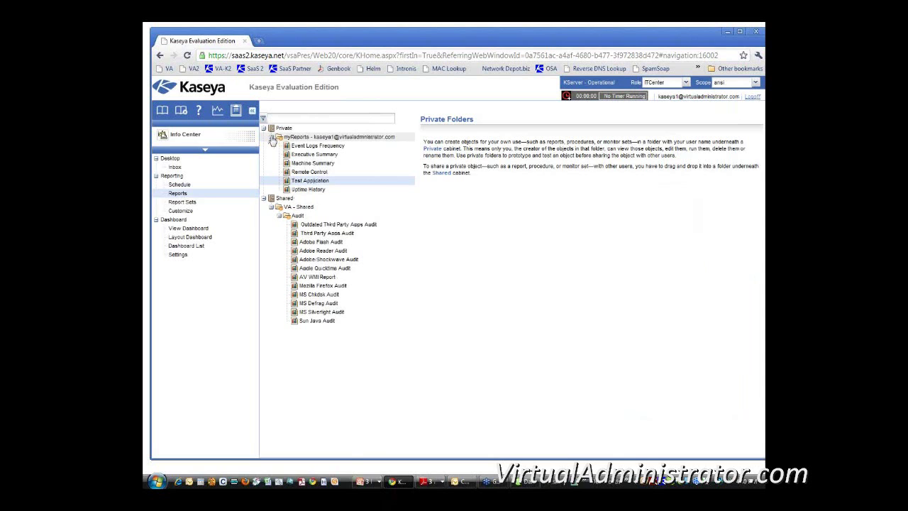
Select Test Application under myReports to show its still-empty schedule list
click(305, 182)
click(305, 182)
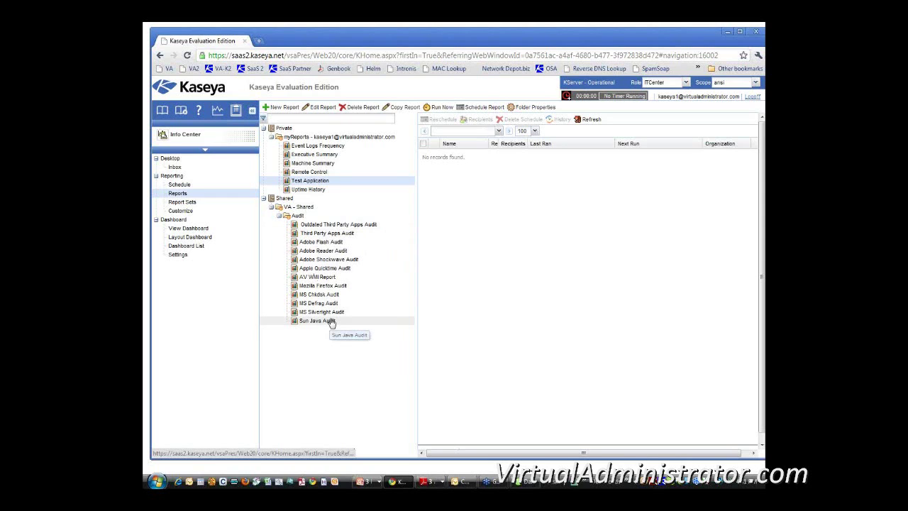
click(358, 315)
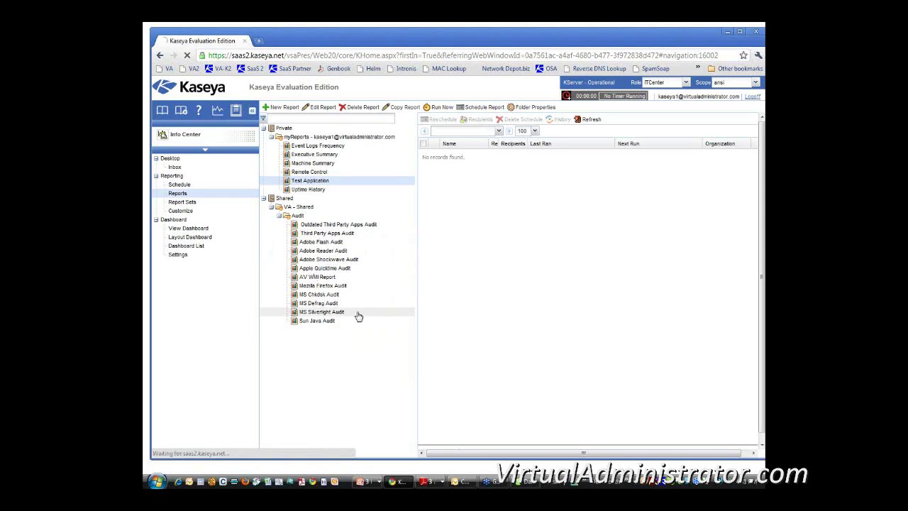